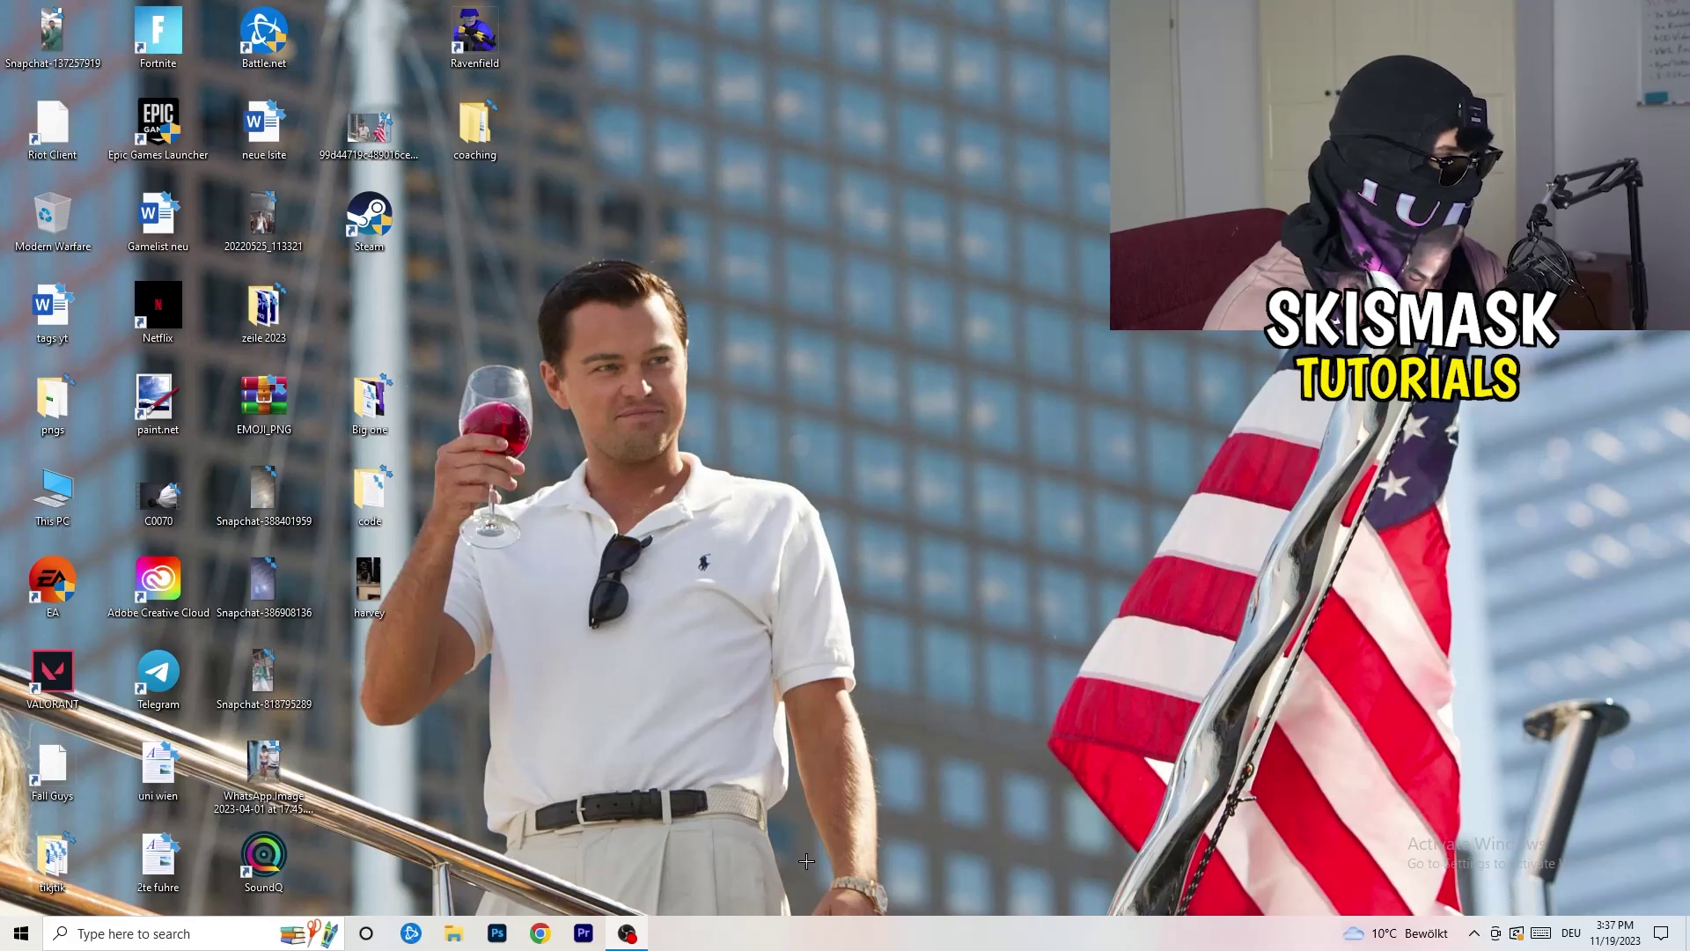
# Step: Open Task Manager and try to end the Antimalware Service Executable background process
pyautogui.rightClick(830, 935)
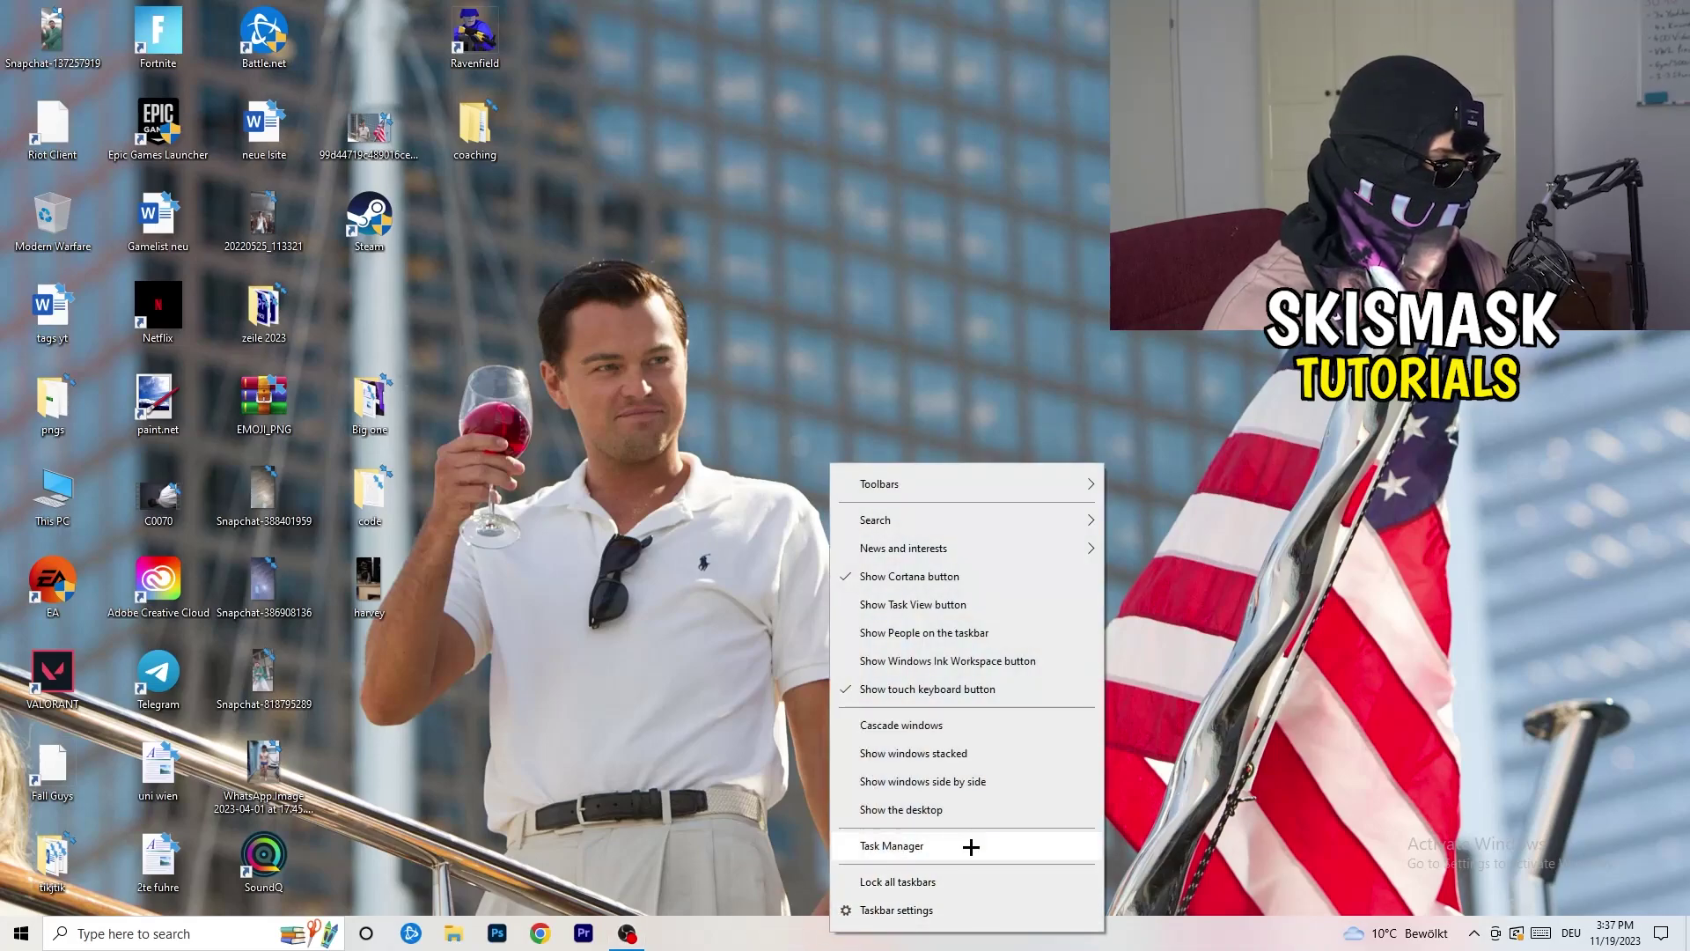
pyautogui.click(893, 845)
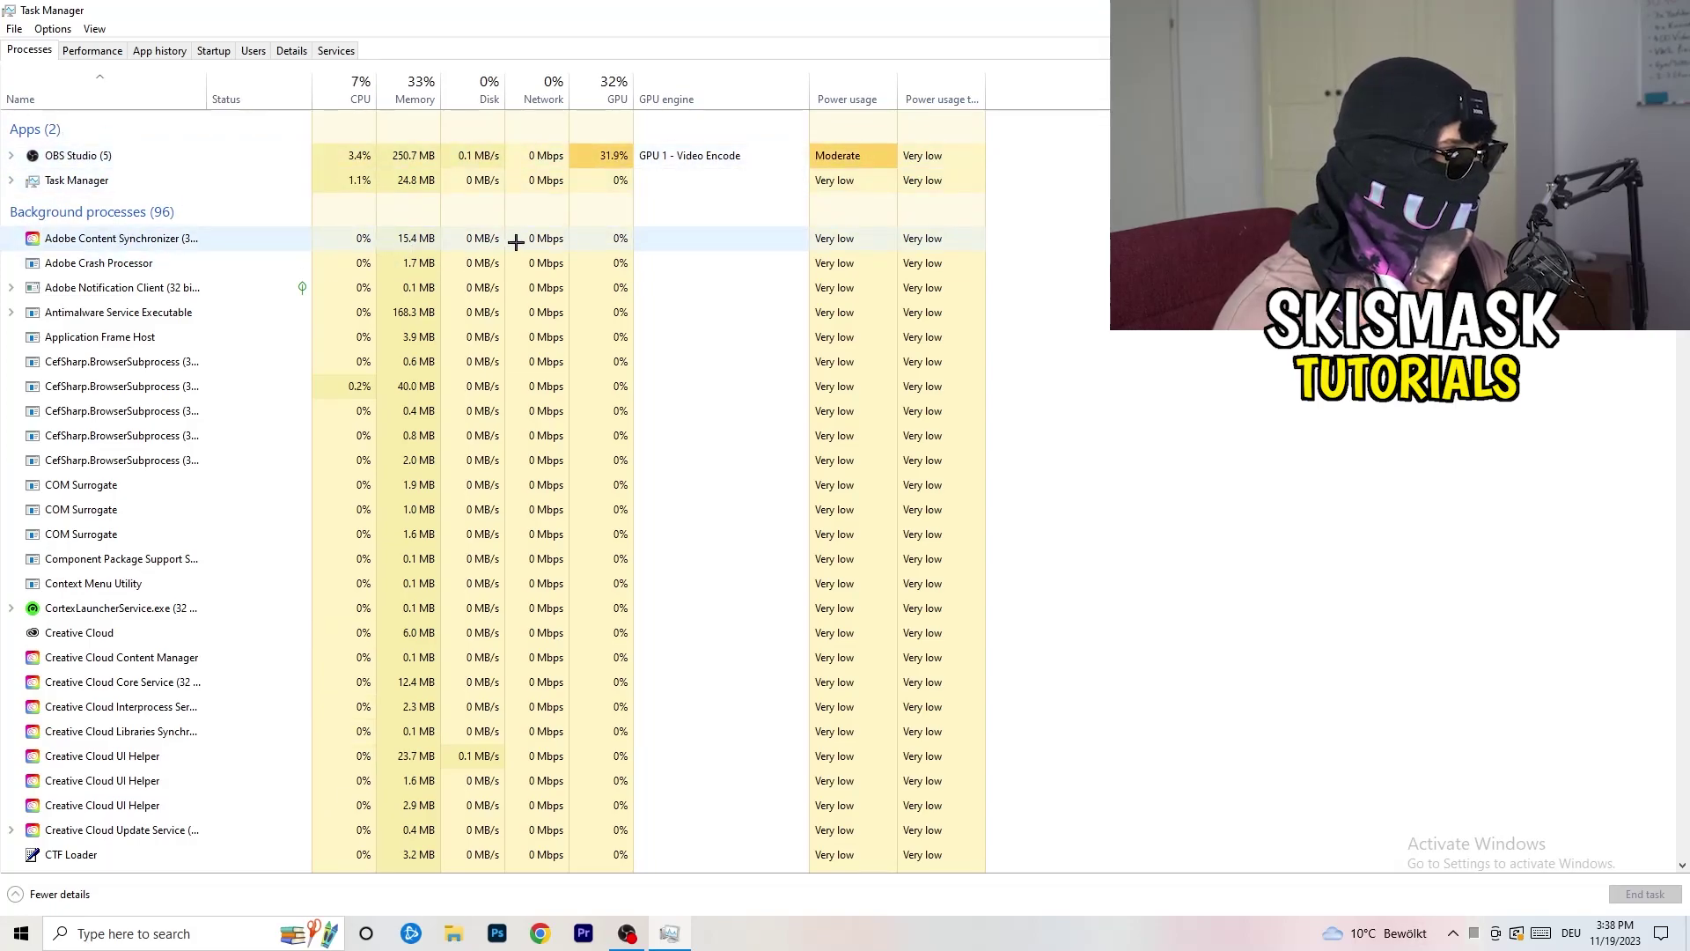
pyautogui.rightClick(397, 313)
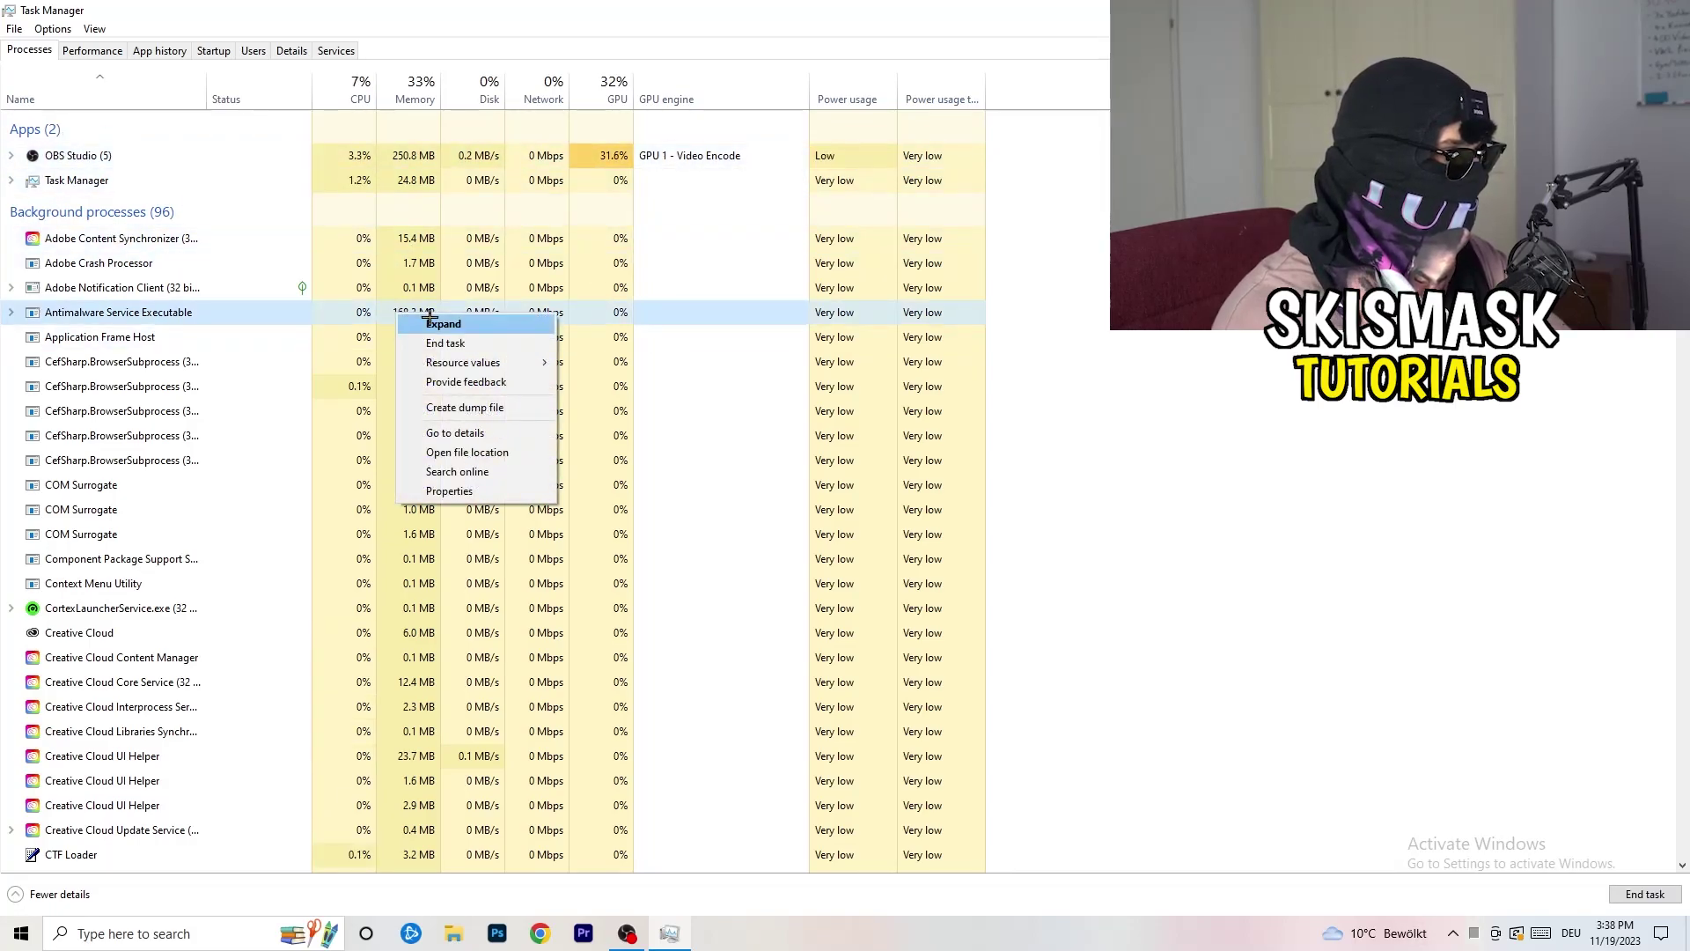
pyautogui.click(489, 343)
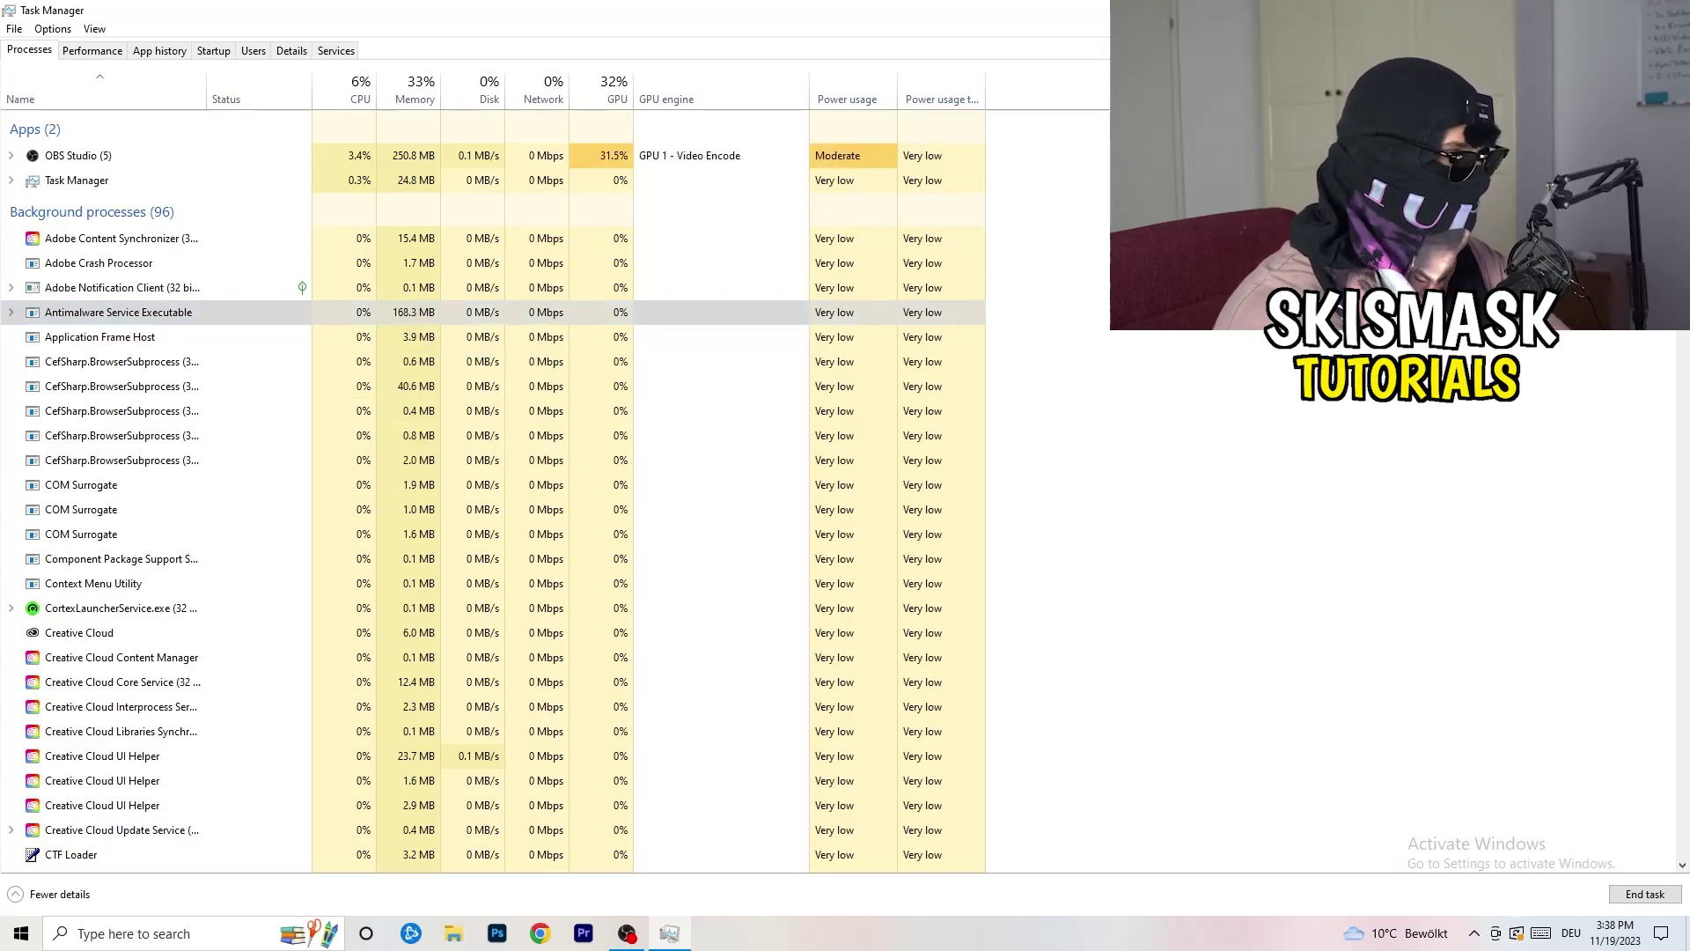
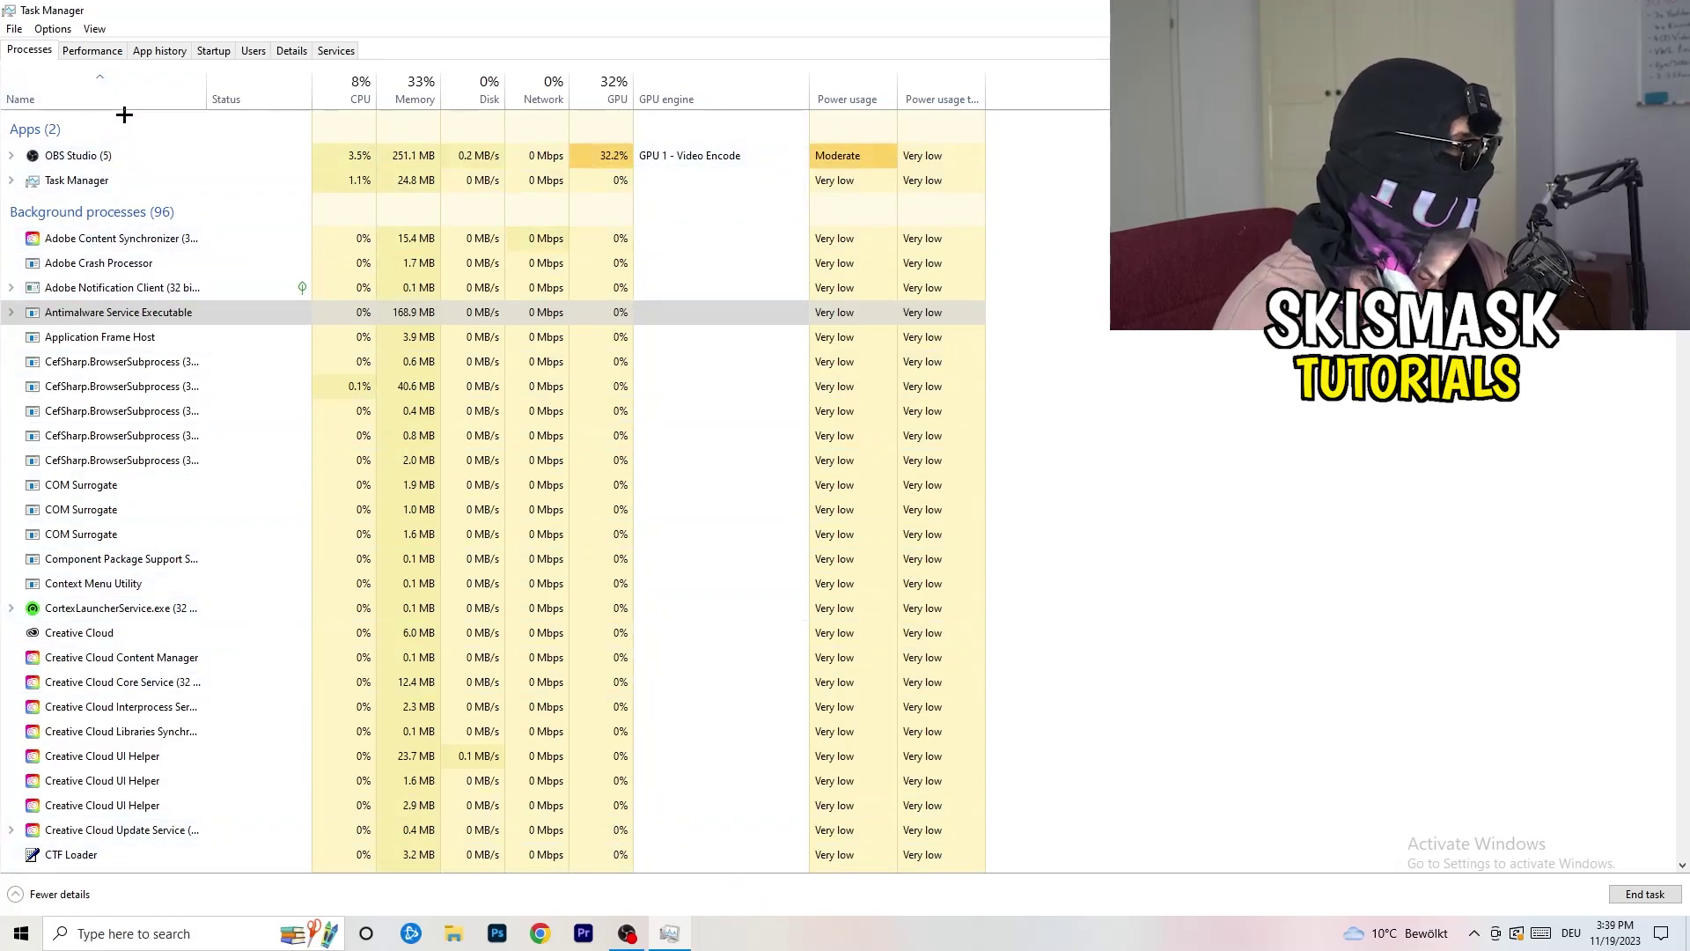
# Step: Review the startup apps and check the available actions for Dropbox, EA and File Association Helper
pyautogui.click(214, 50)
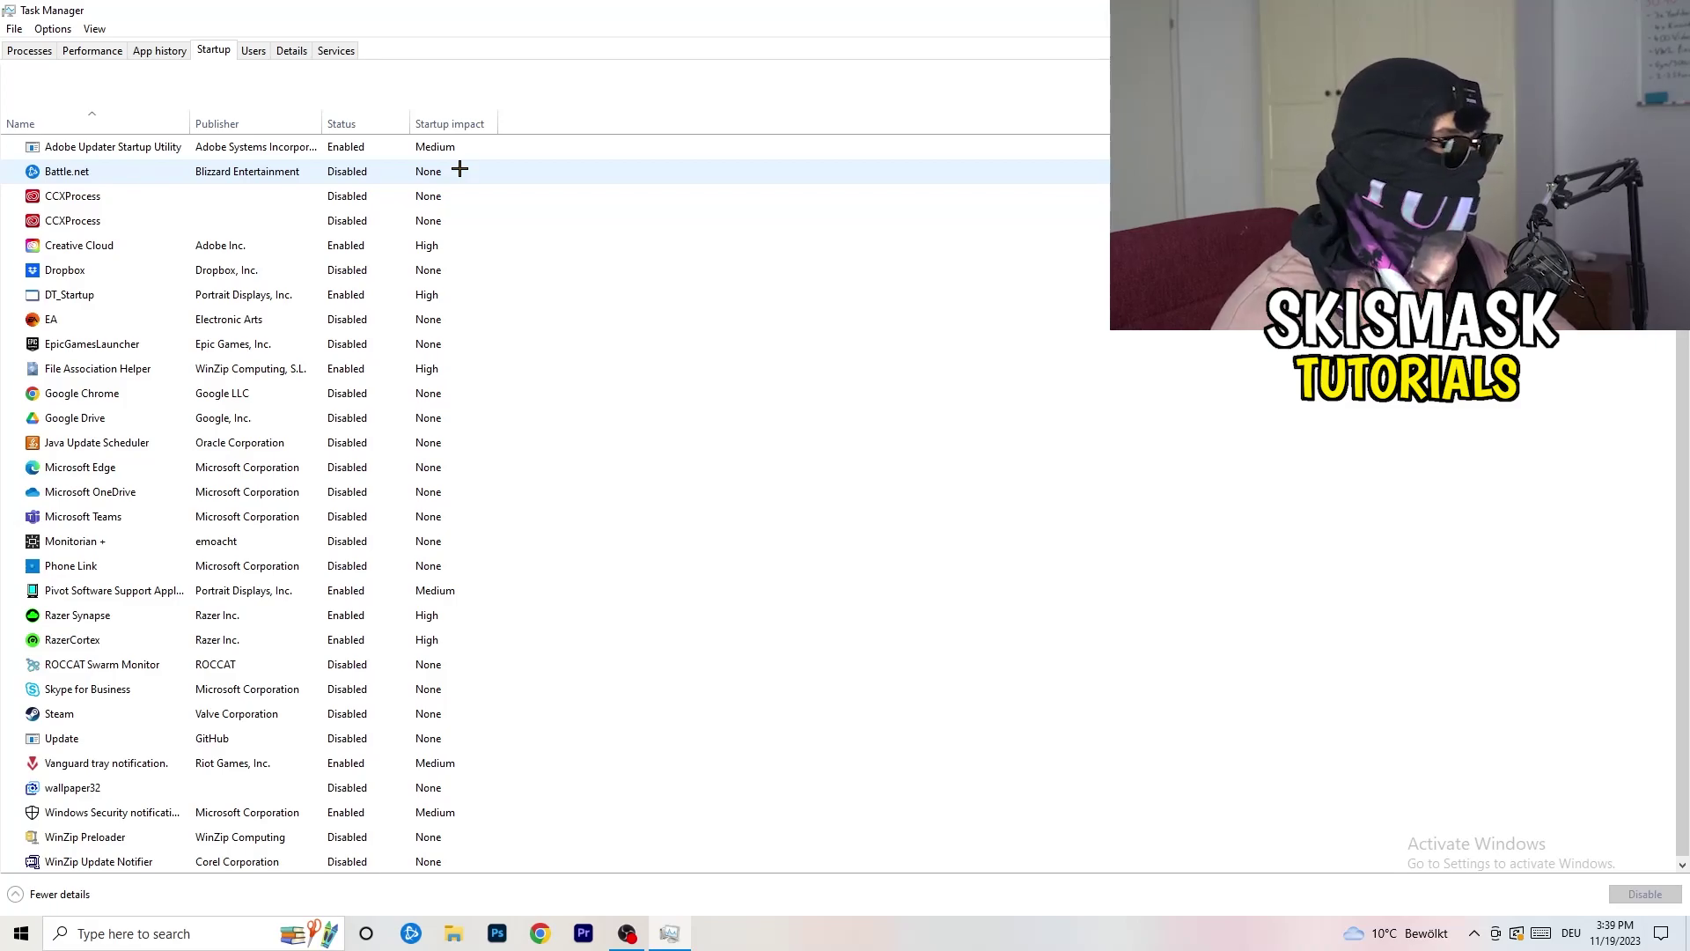
pyautogui.rightClick(346, 268)
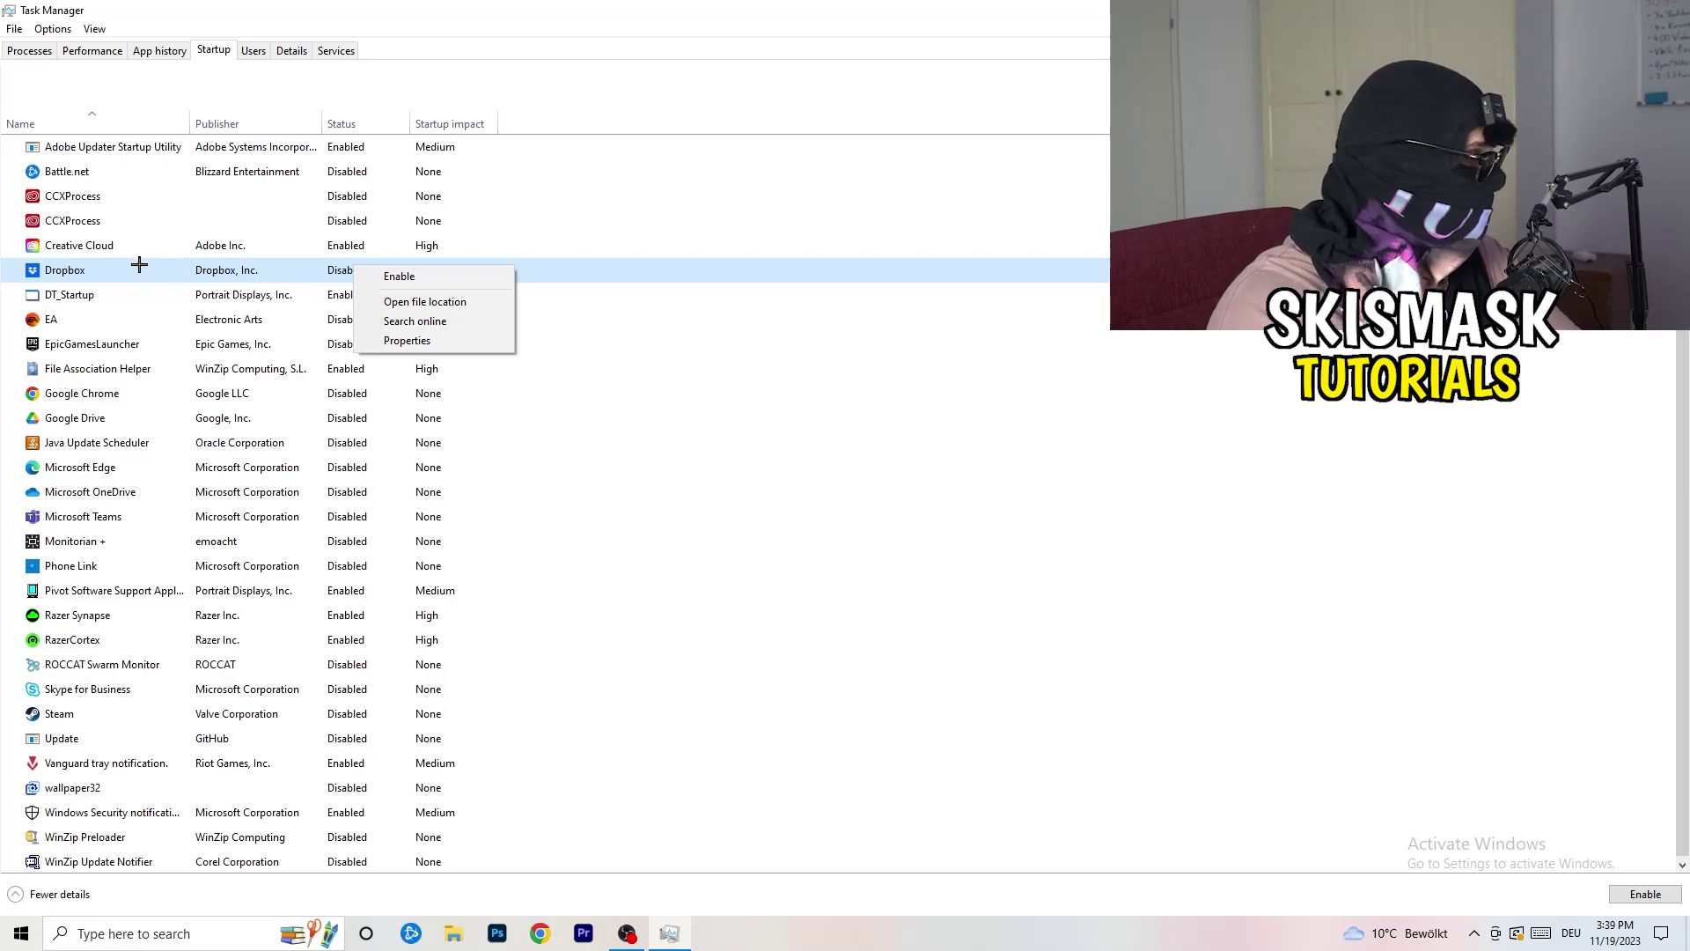
pyautogui.rightClick(168, 324)
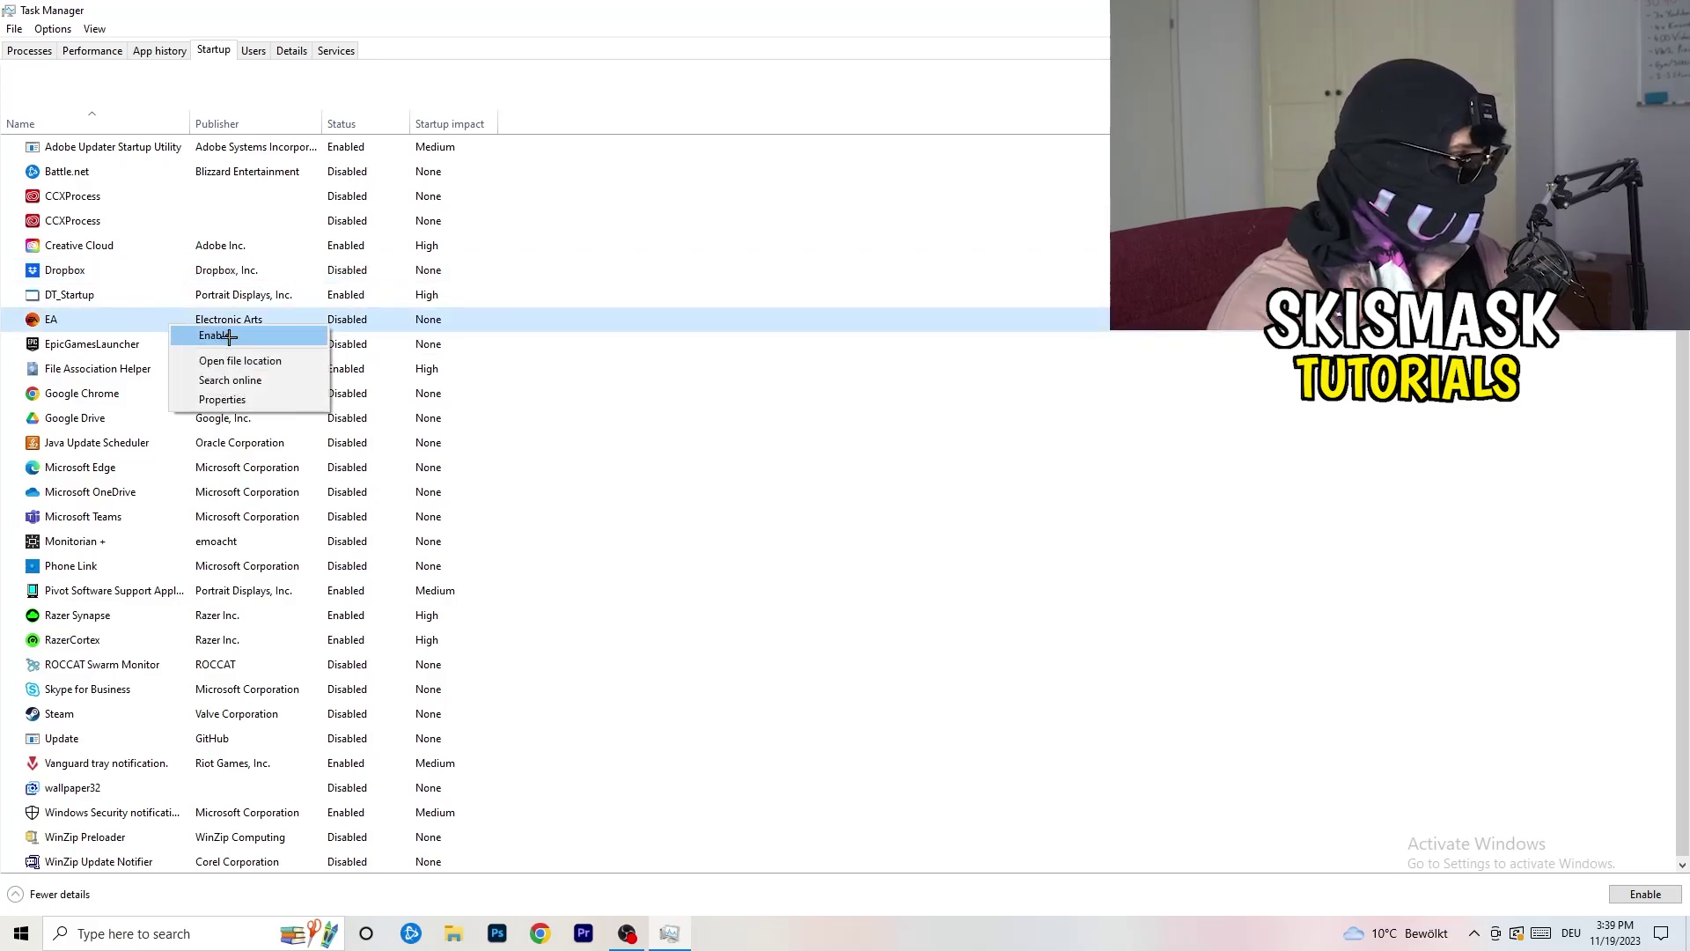
pyautogui.click(1124, 460)
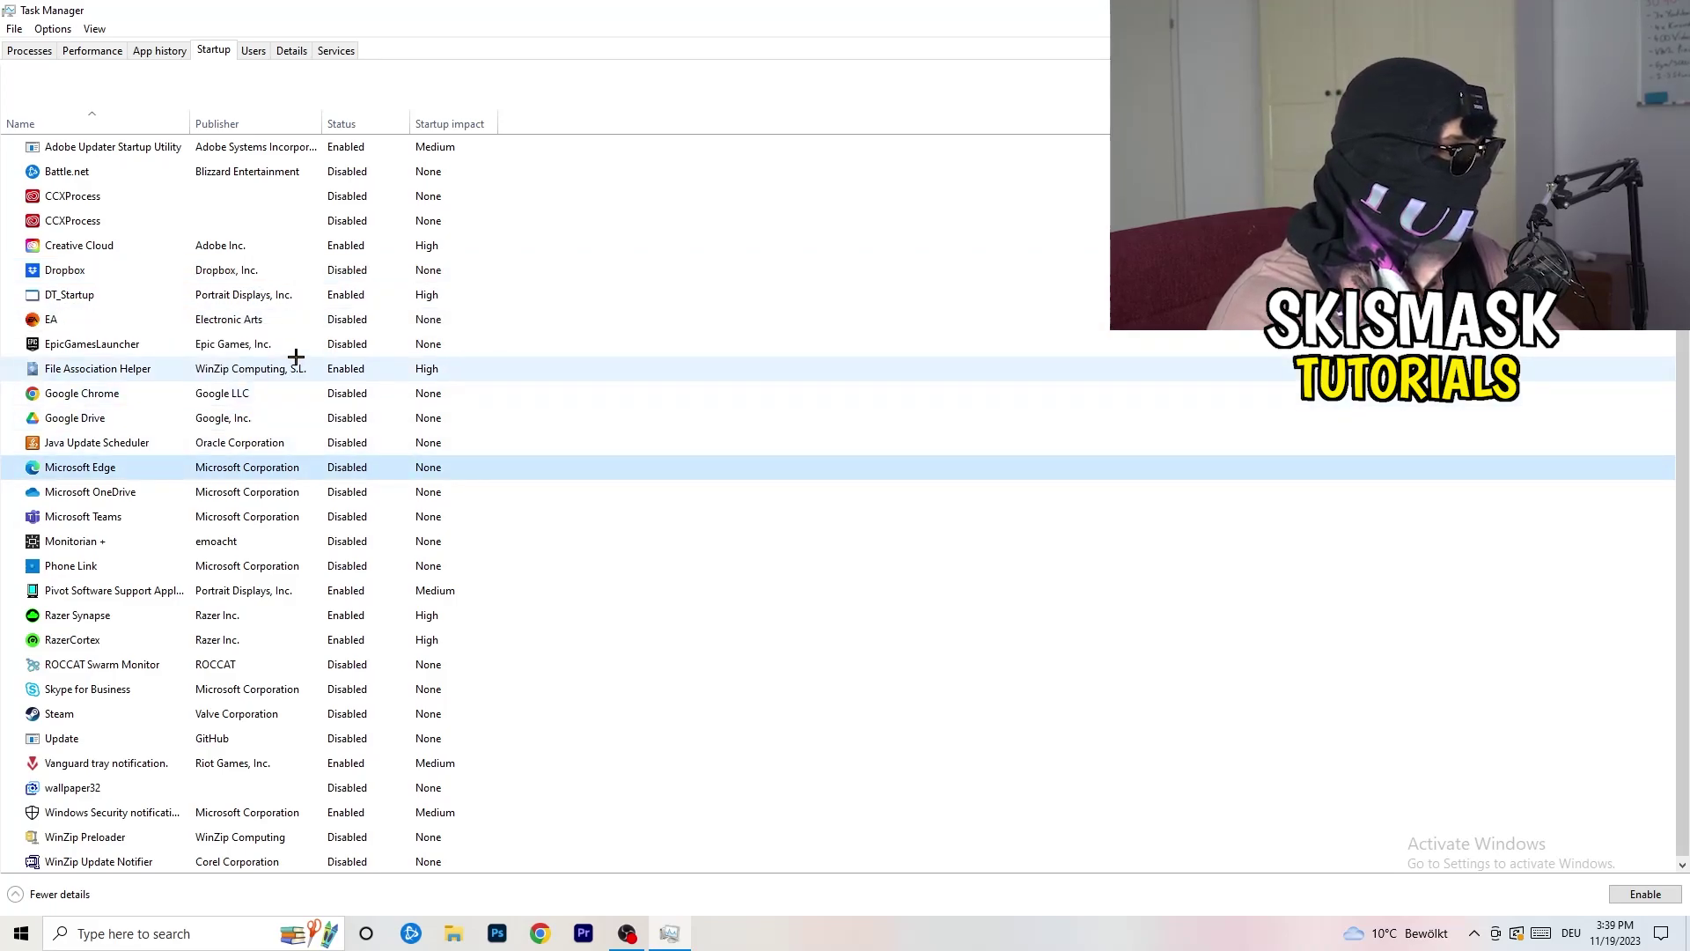
pyautogui.rightClick(348, 374)
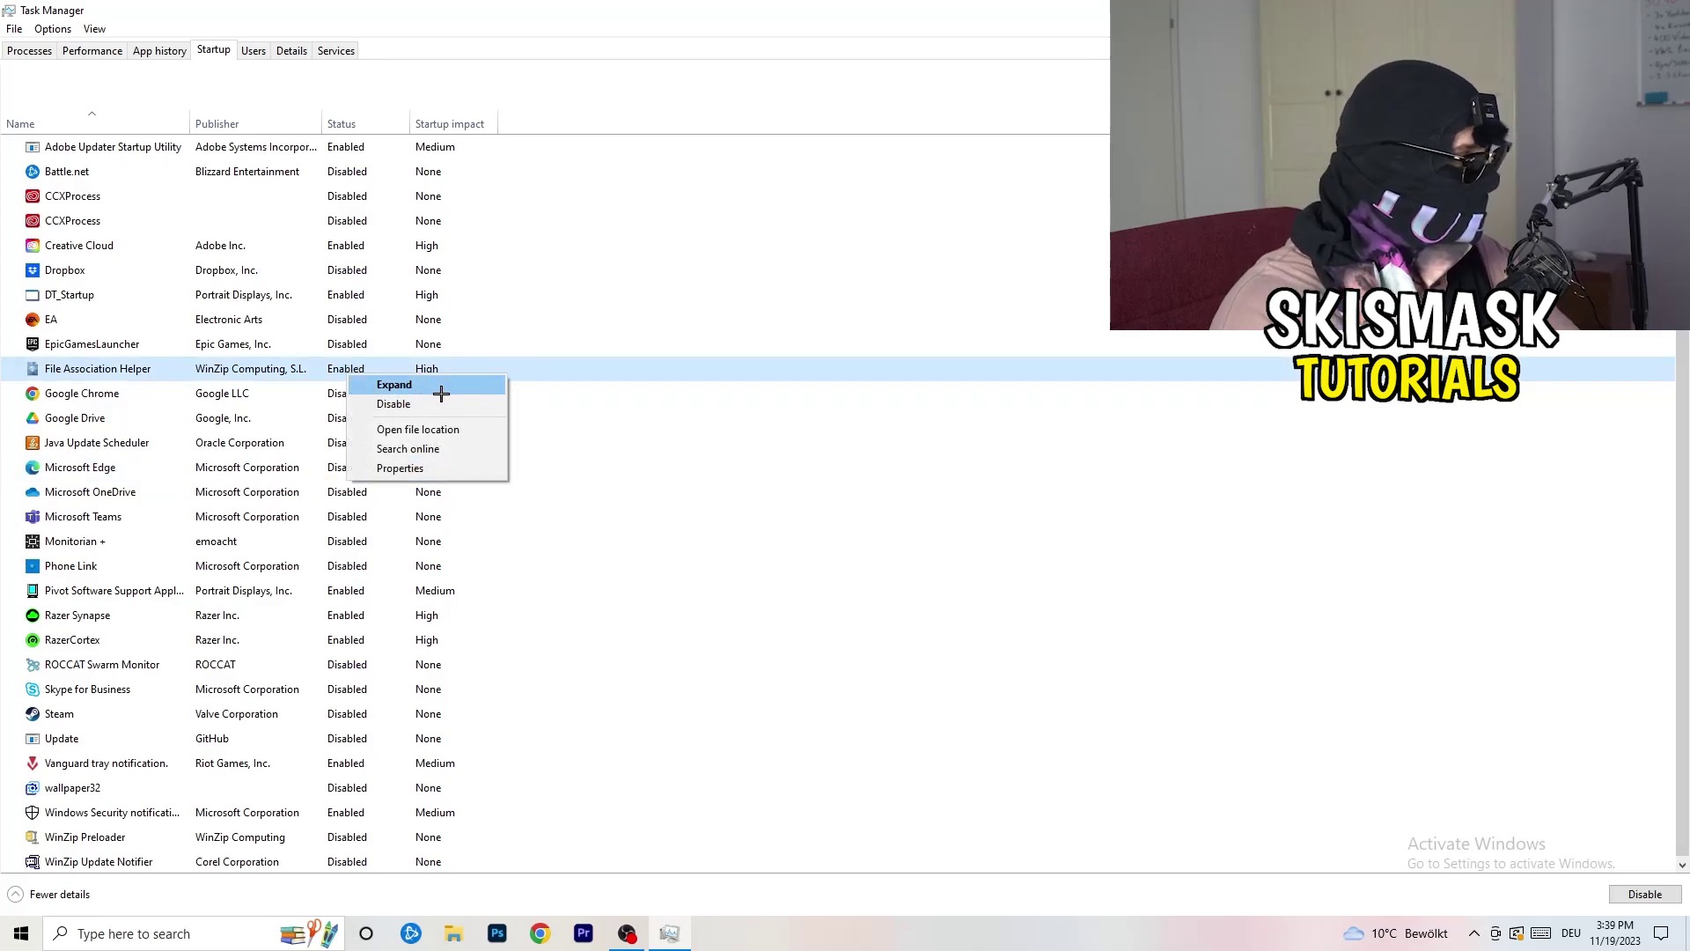
pyautogui.click(759, 441)
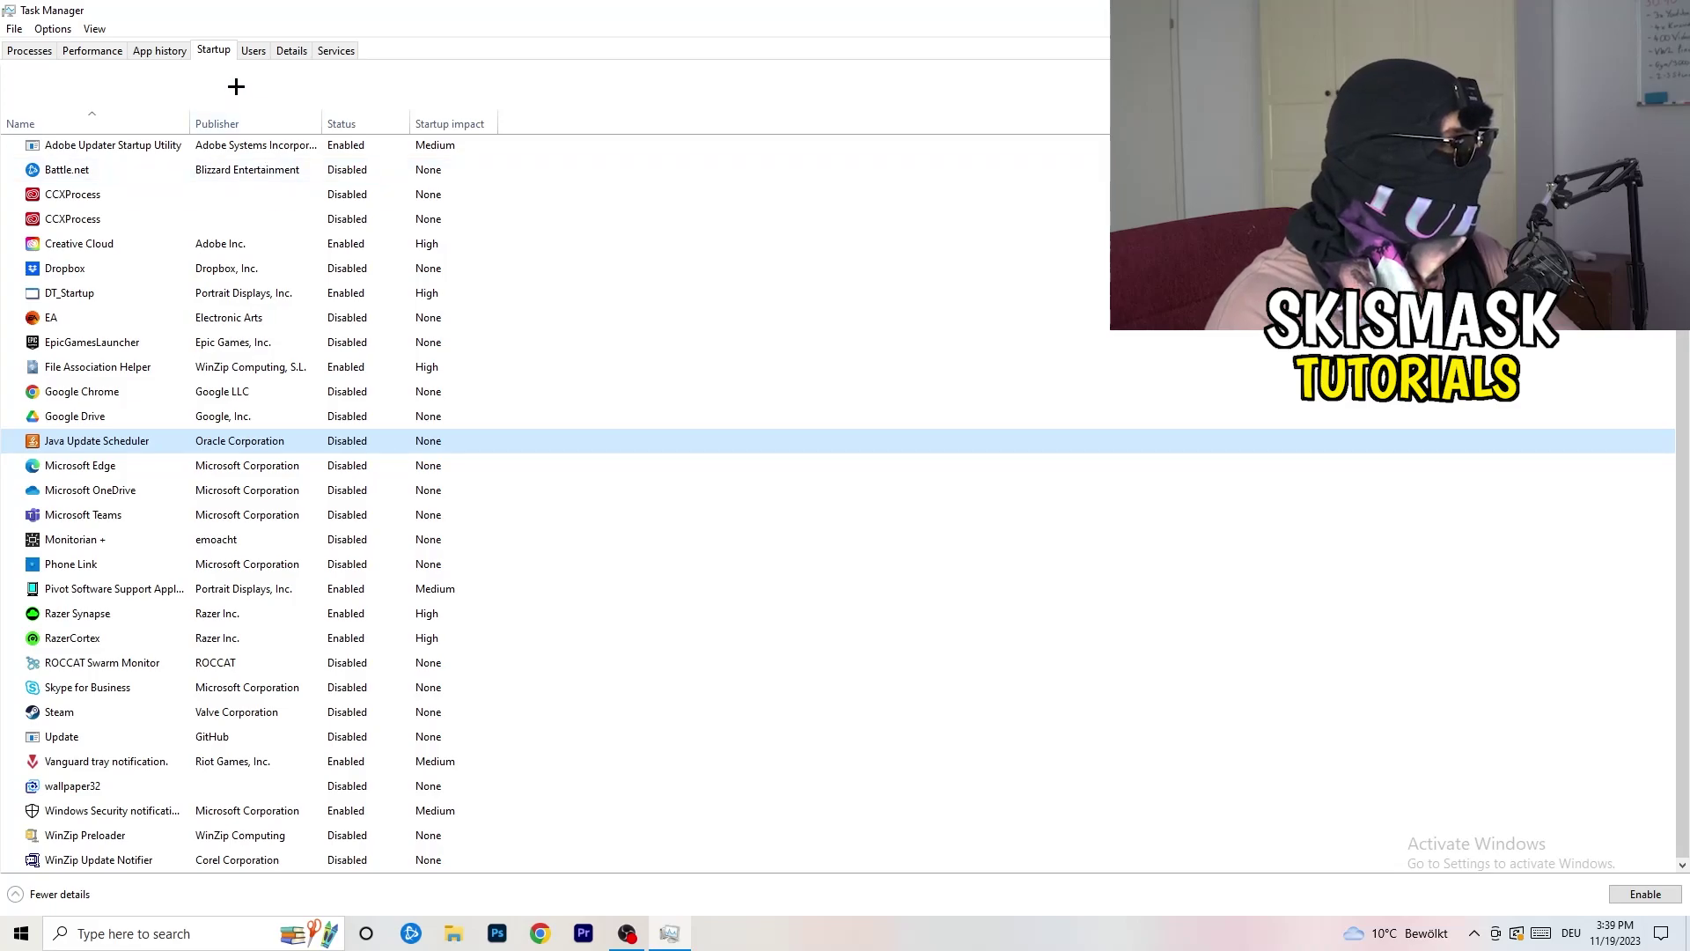
# Step: Check the priority options of the Dropbox crash handler in the process details, and close Task Manager
pyautogui.click(98, 52)
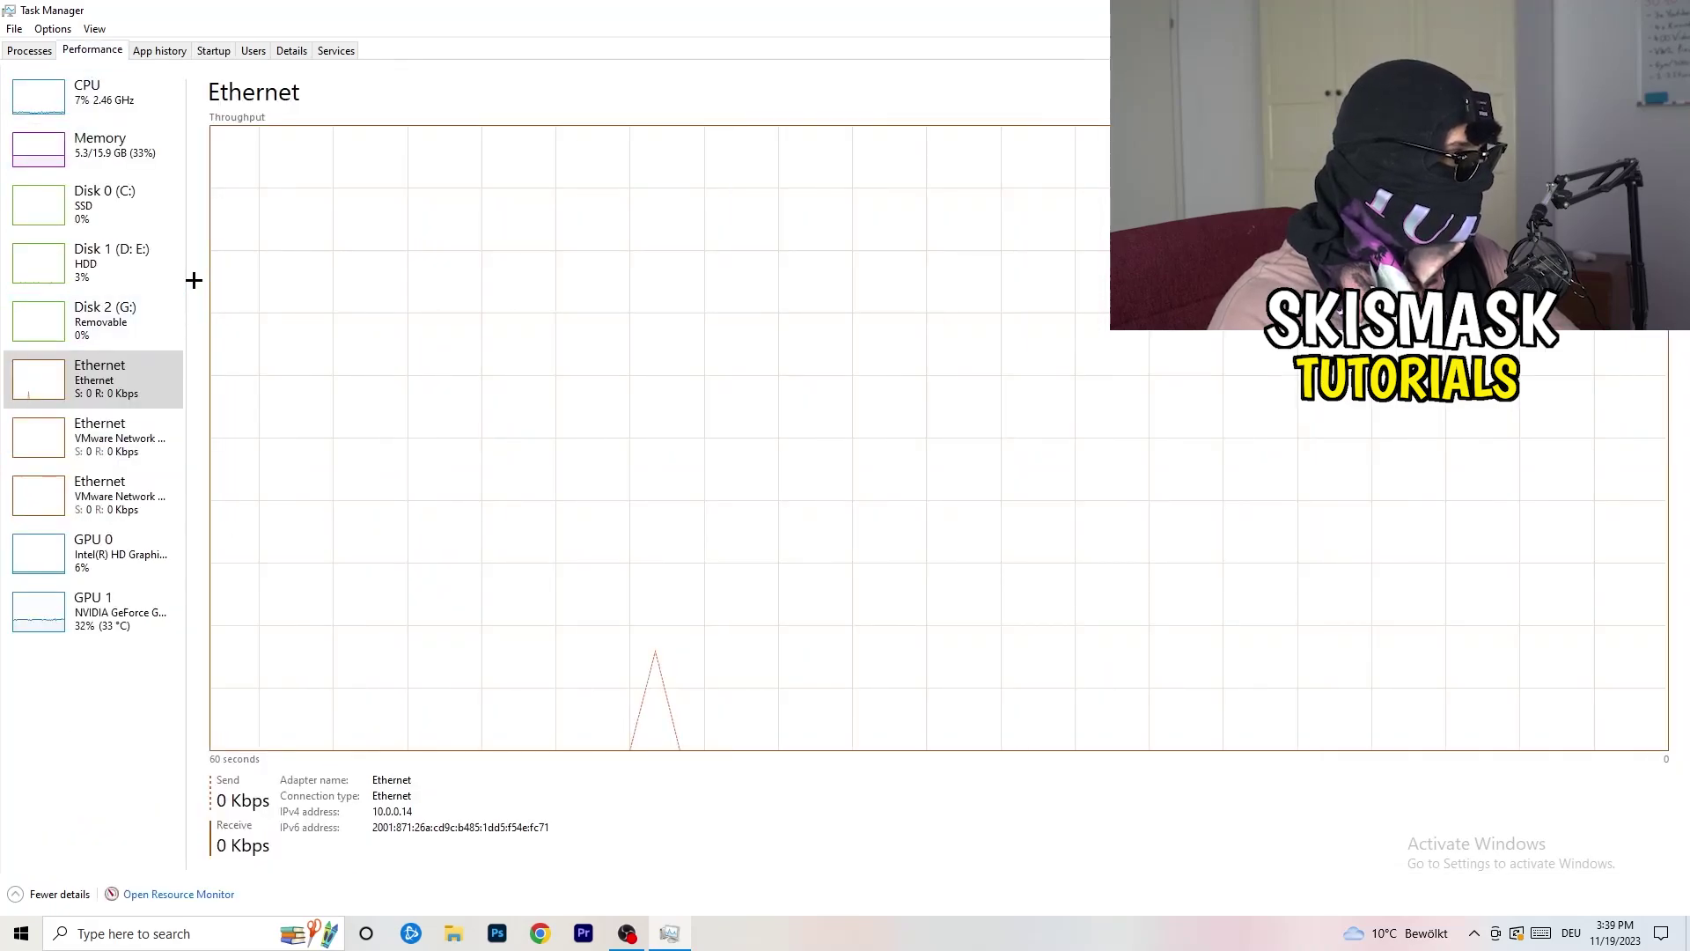
pyautogui.click(293, 52)
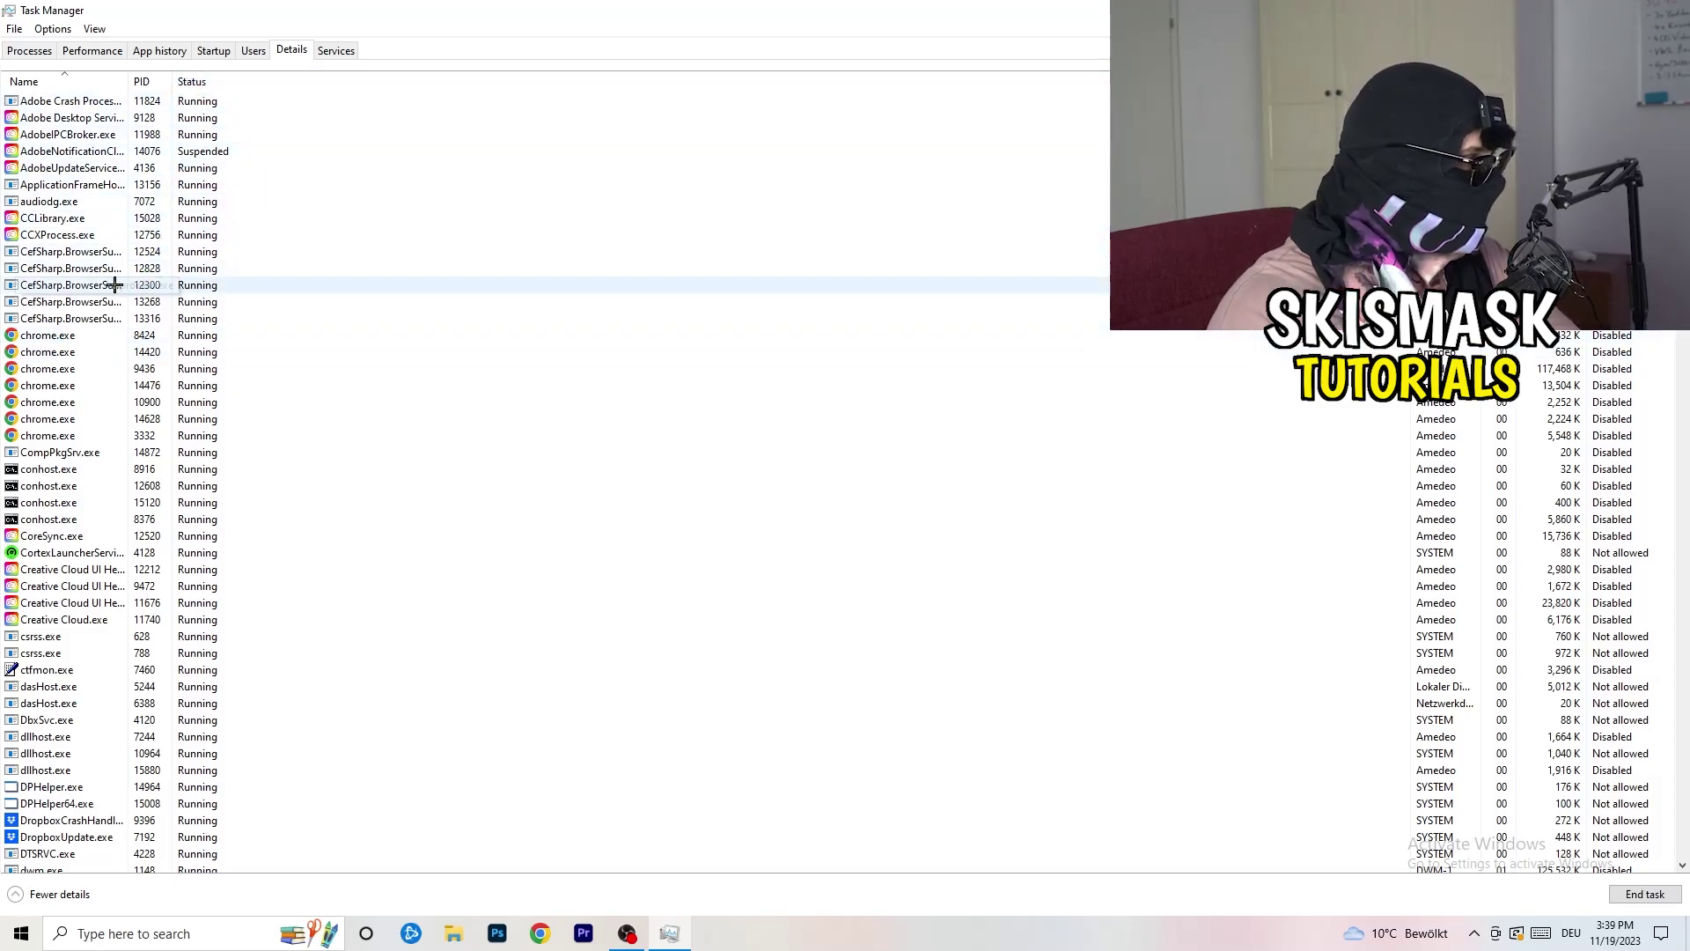
pyautogui.scroll(-6, 97, 426)
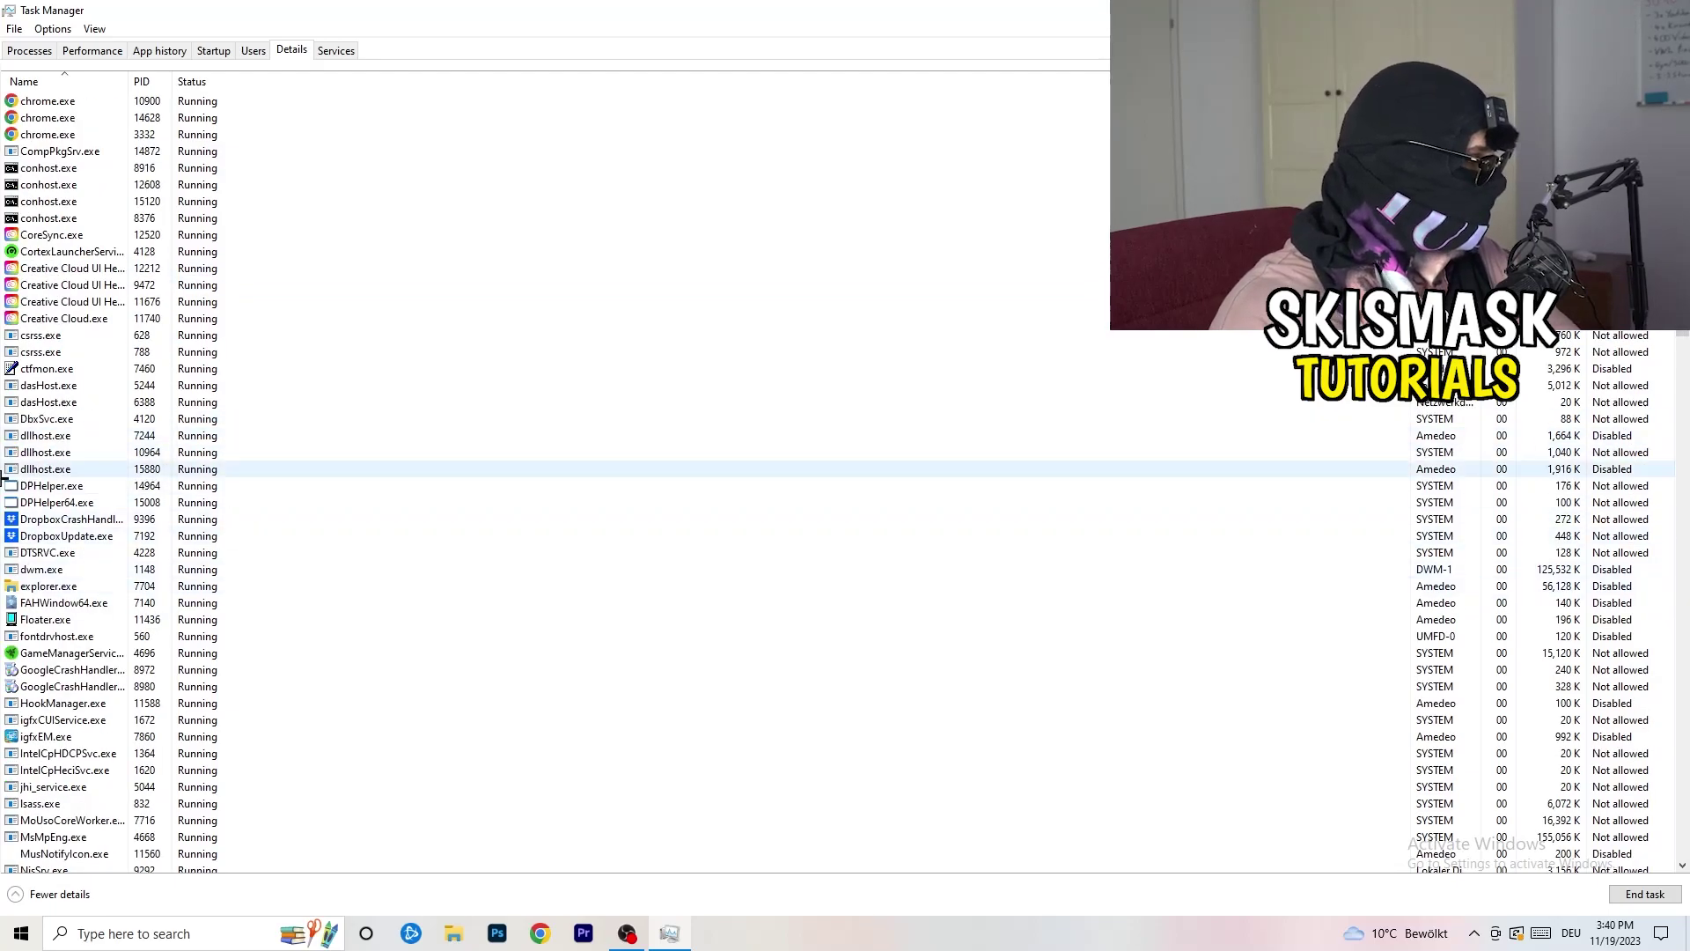
pyautogui.rightClick(69, 521)
pyautogui.rightClick(139, 517)
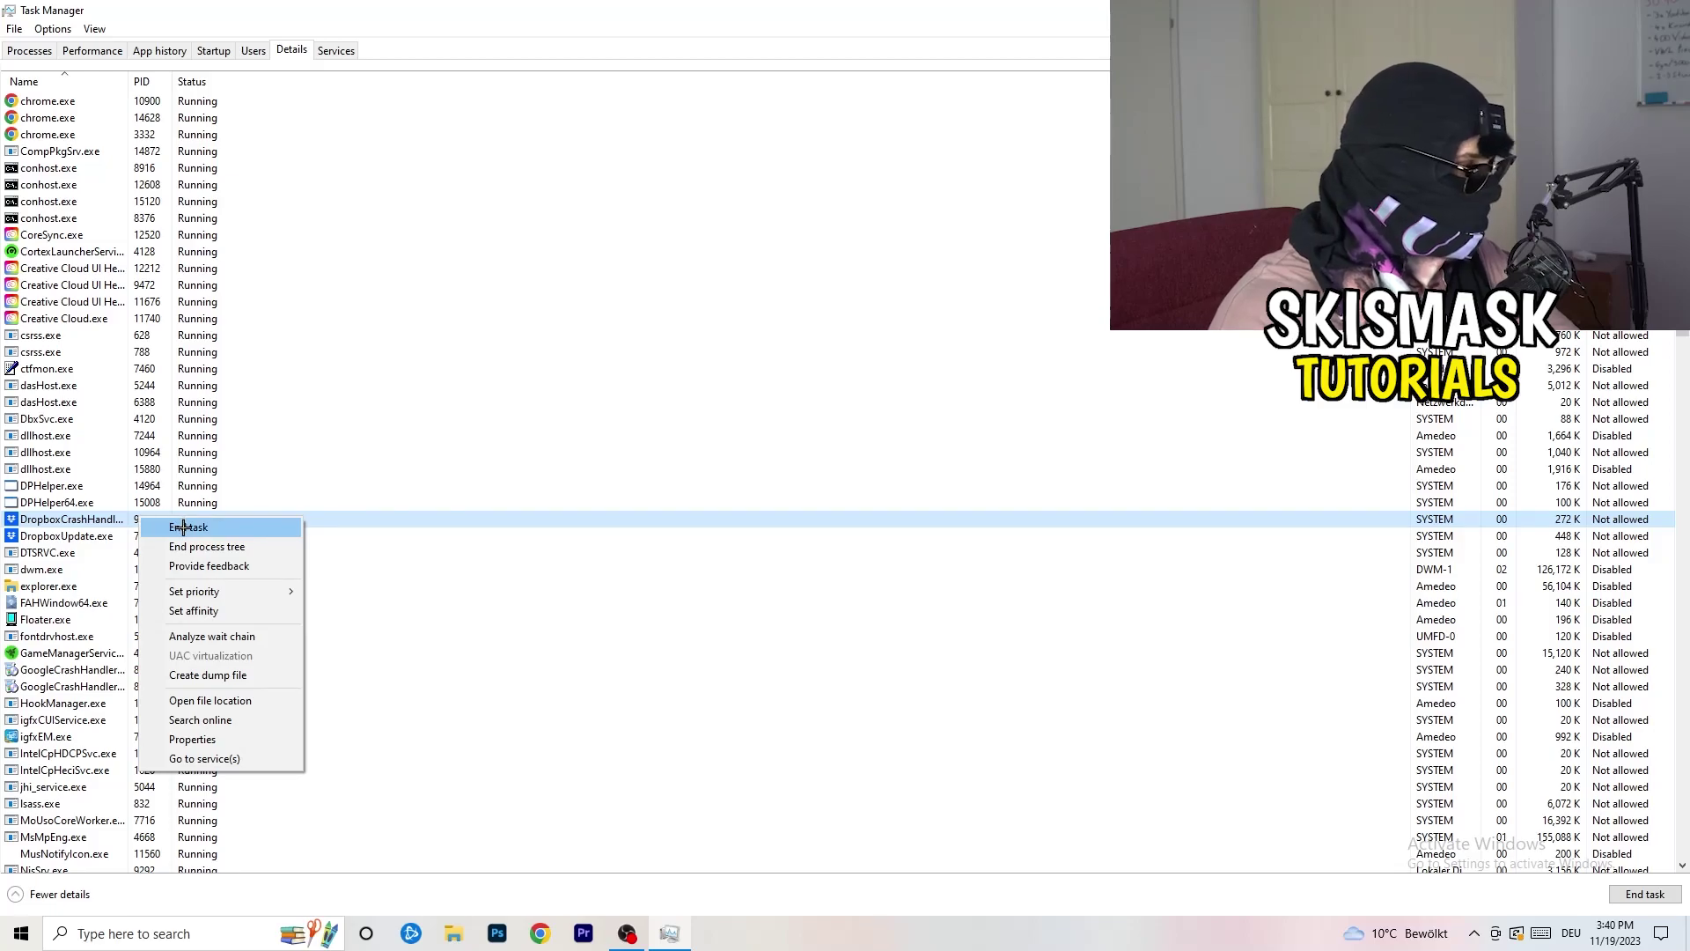
pyautogui.rightClick(132, 519)
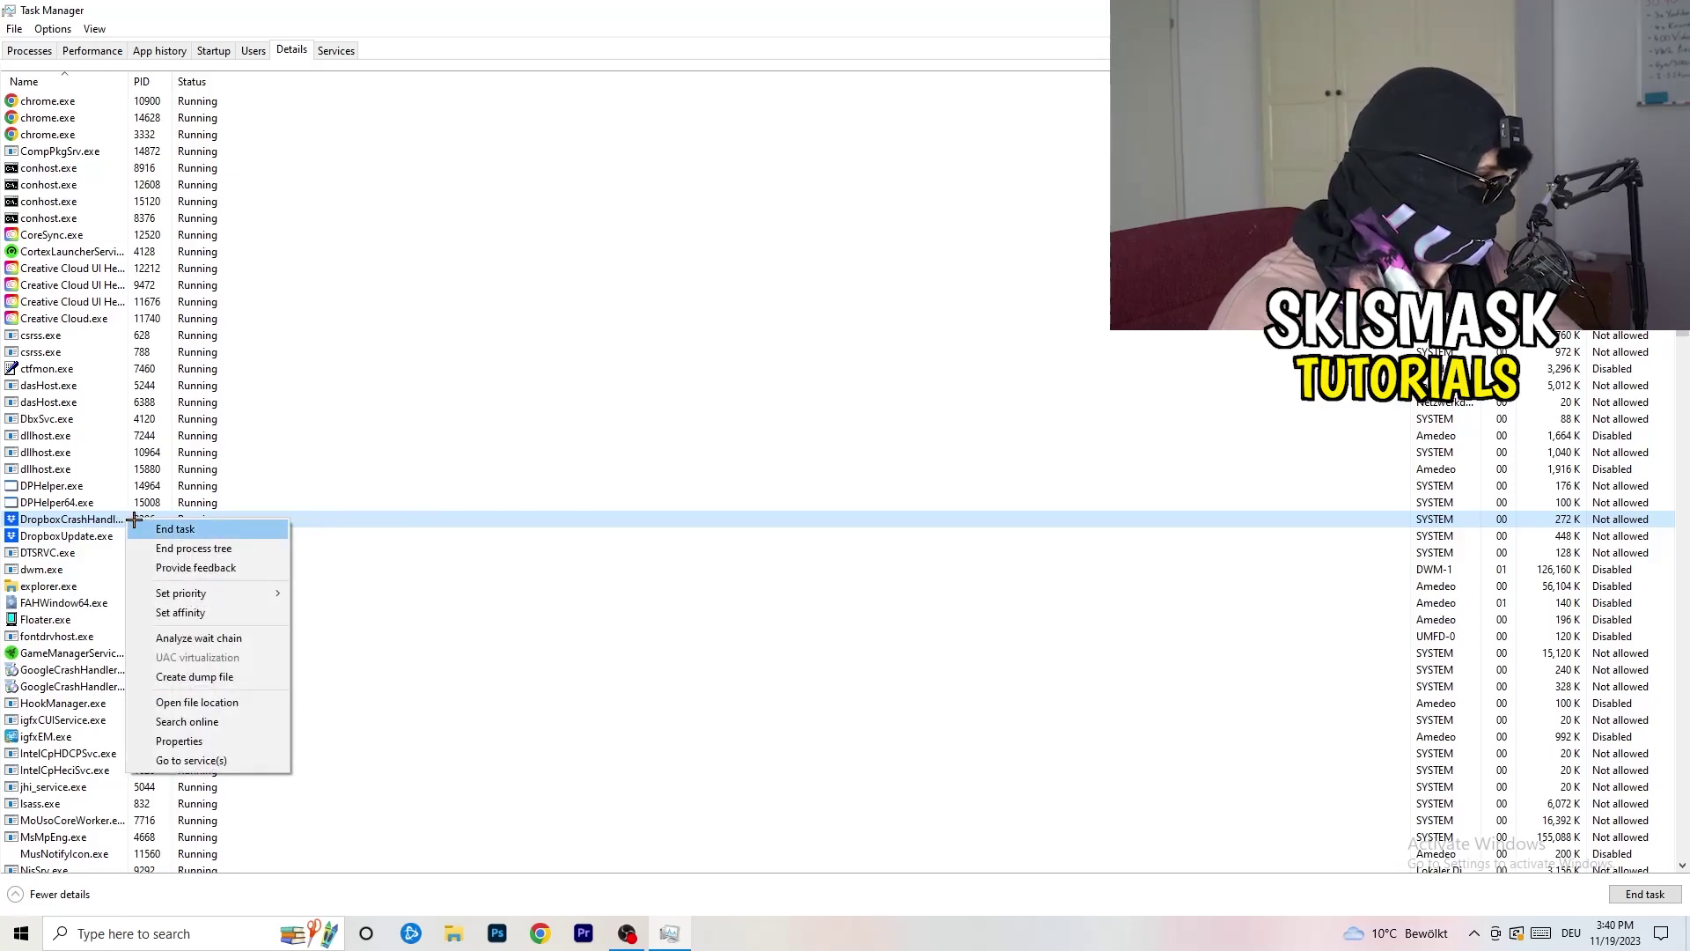
pyautogui.moveTo(208, 595)
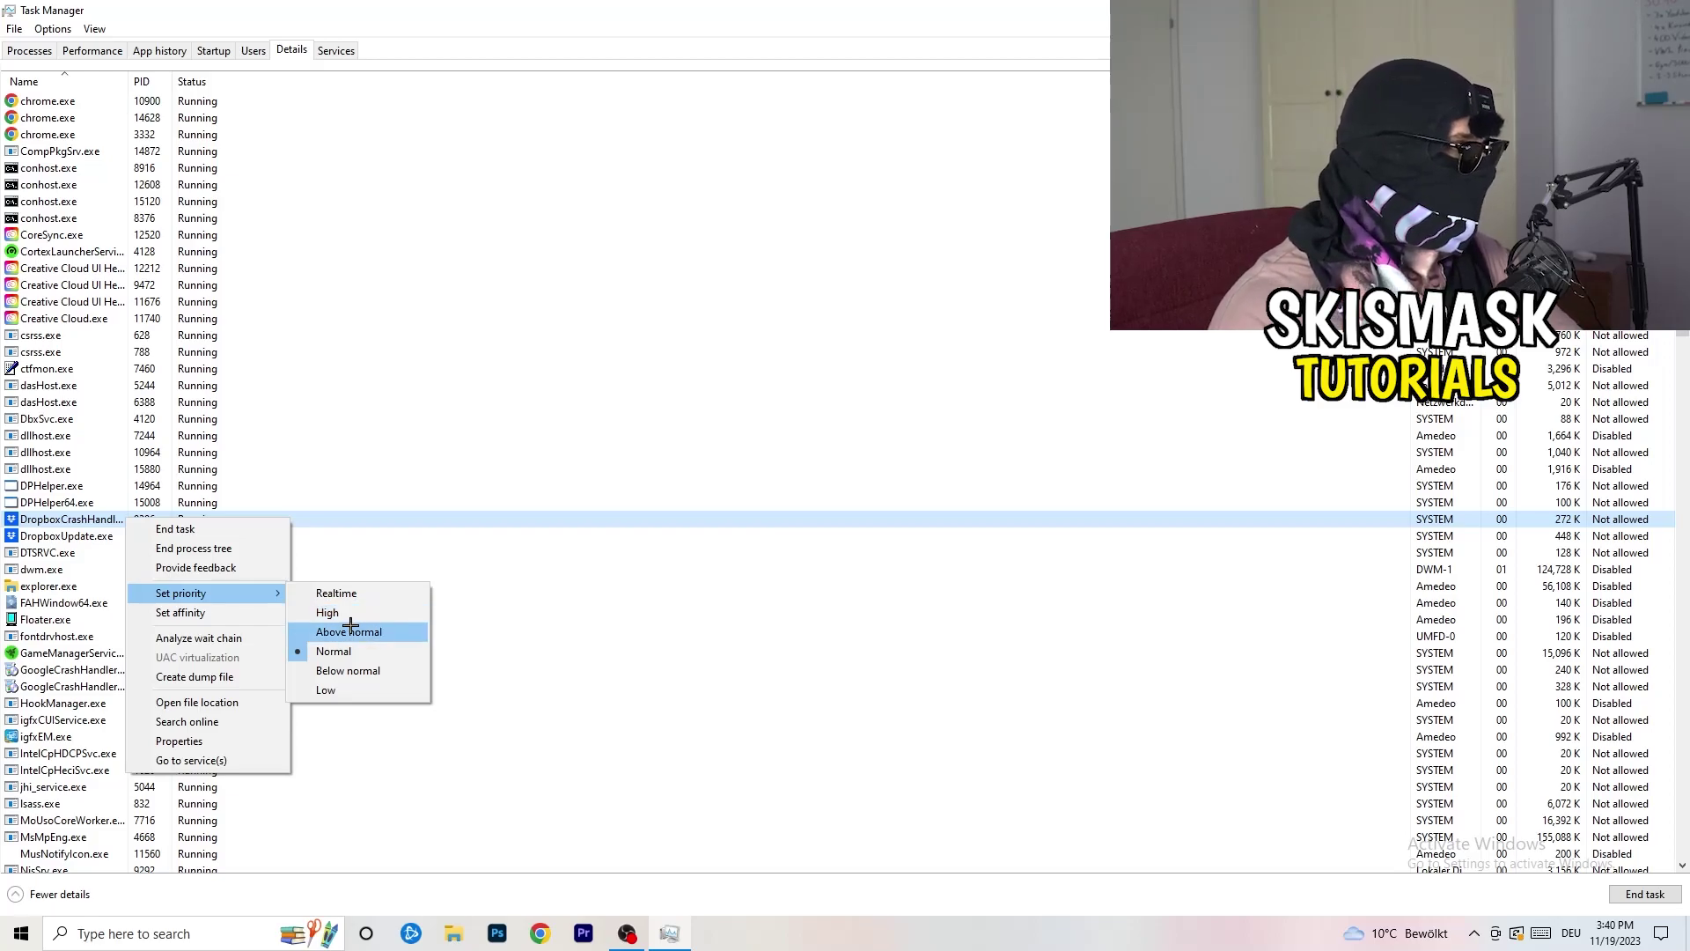
pyautogui.click(727, 189)
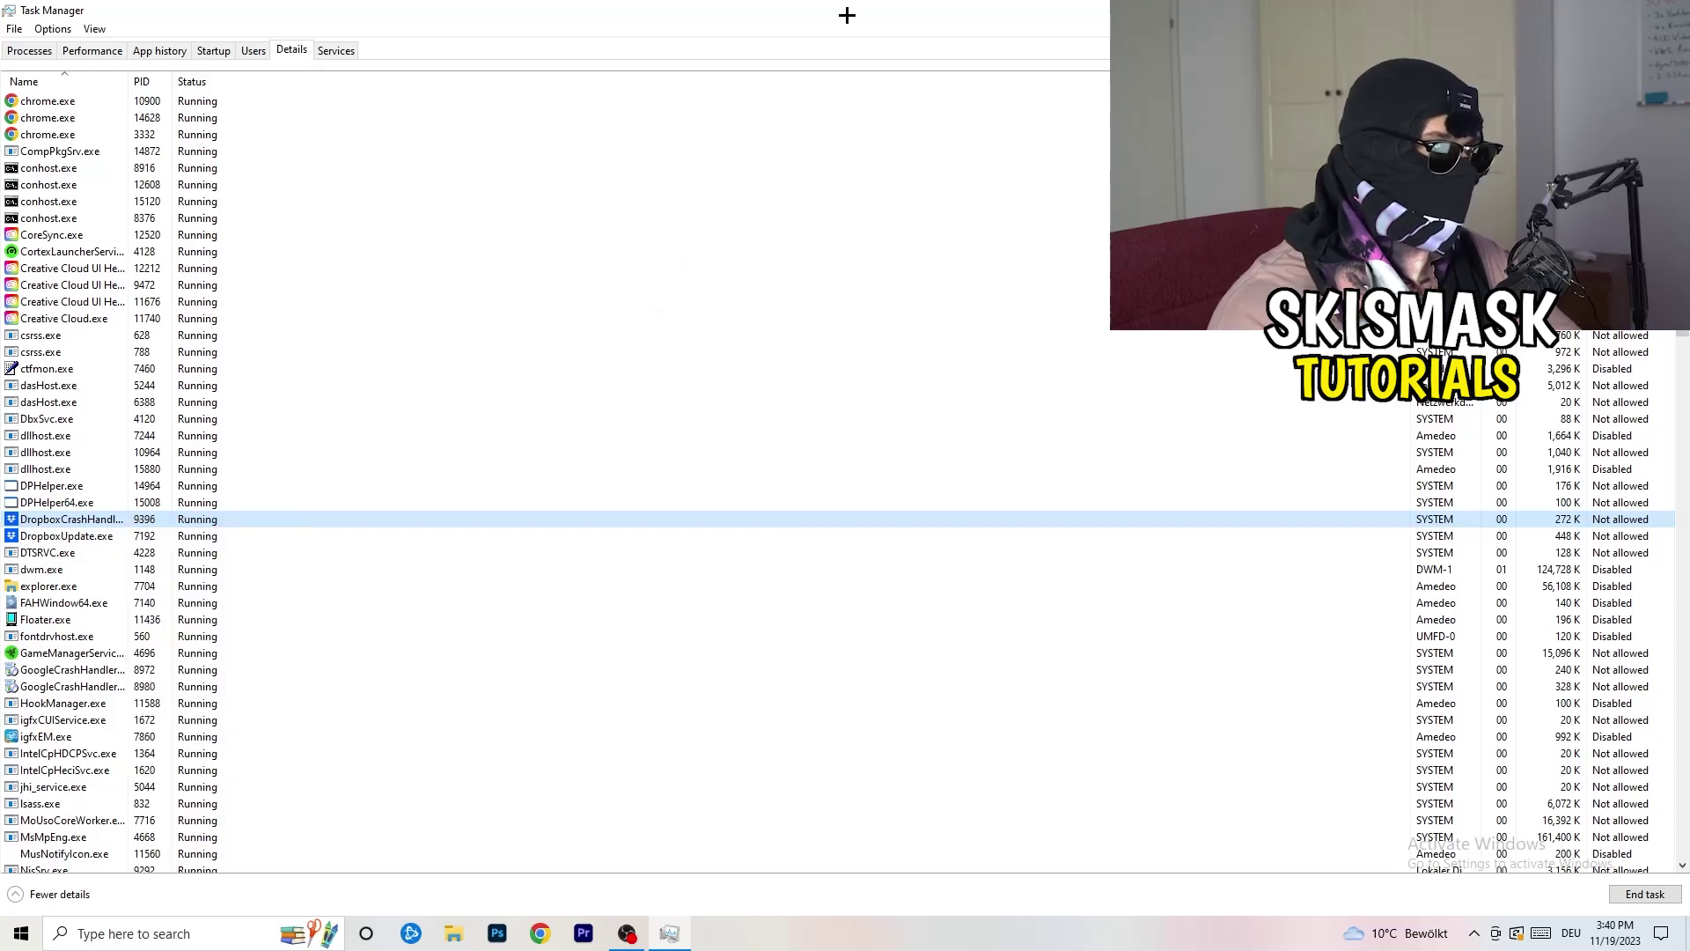
pyautogui.hotkey('alt', 'F4')
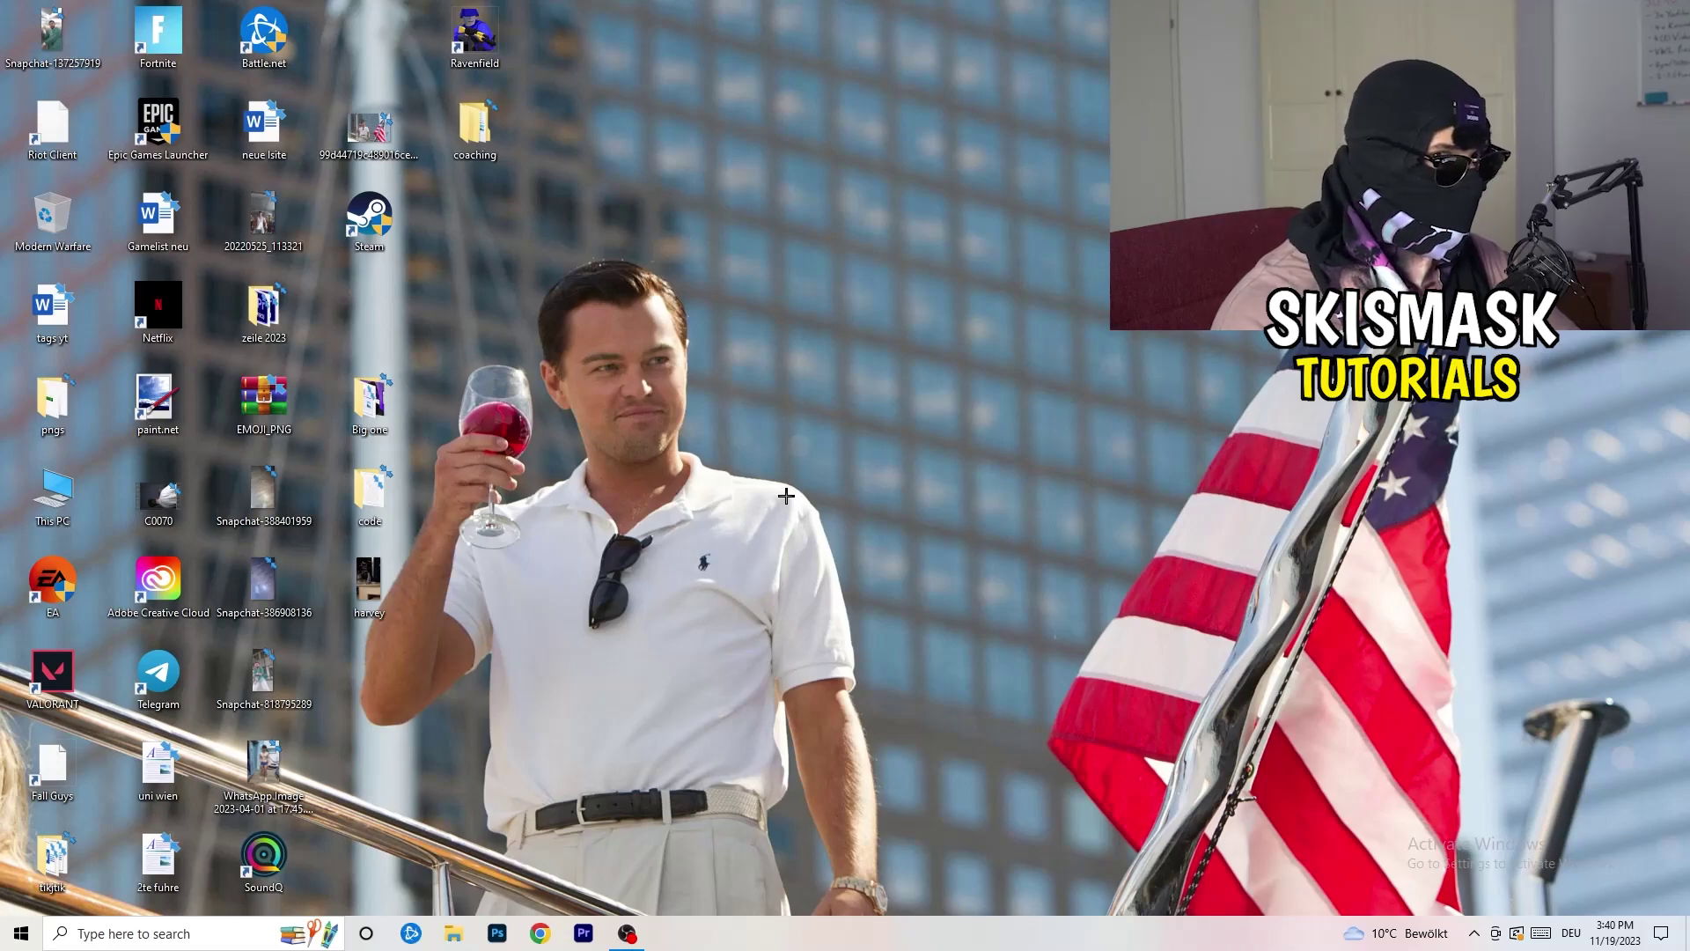
# Step: Open Windows Settings and go to the system's Display settings
pyautogui.press('super')
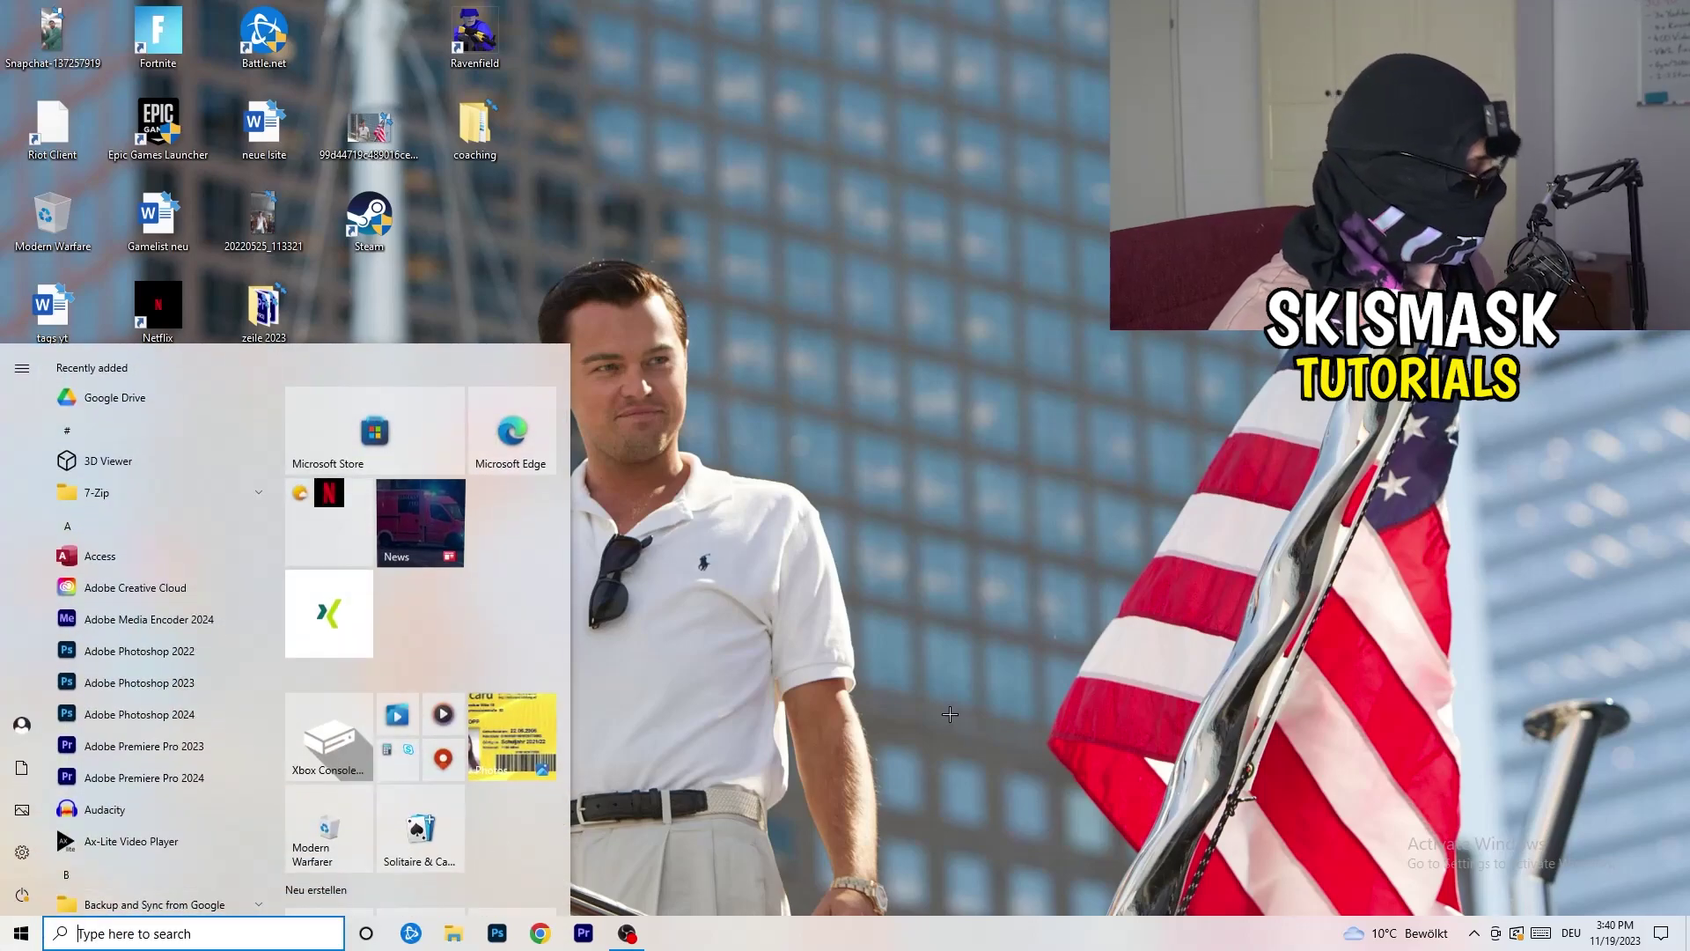
pyautogui.write('sett')
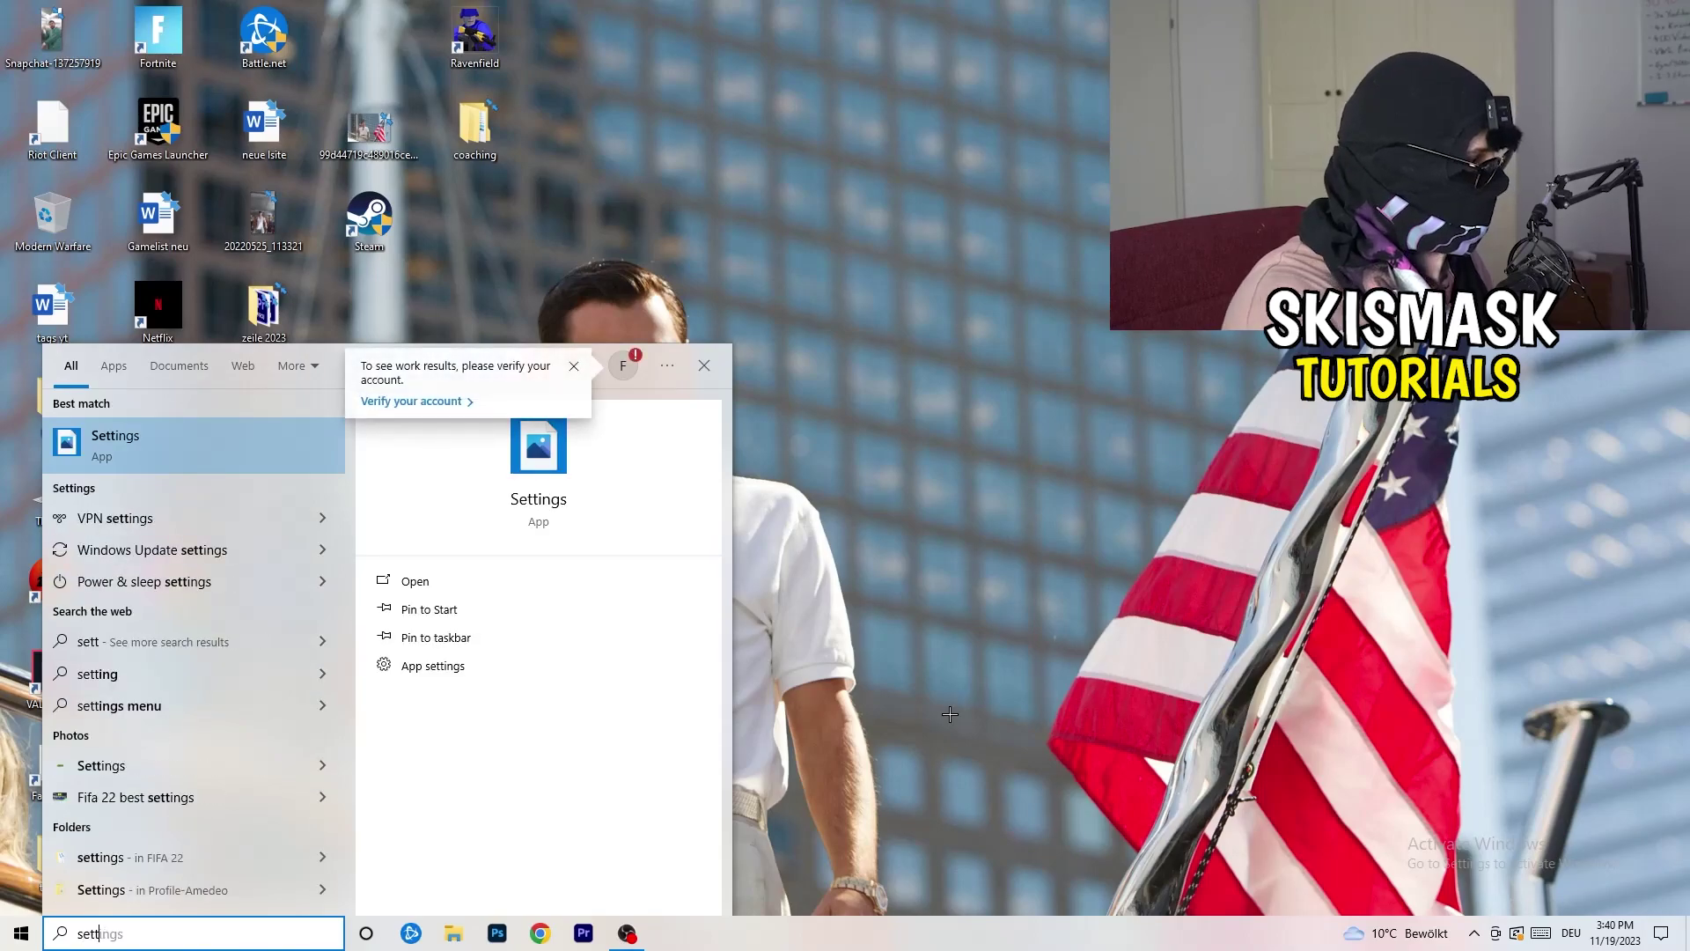
pyautogui.press('Return')
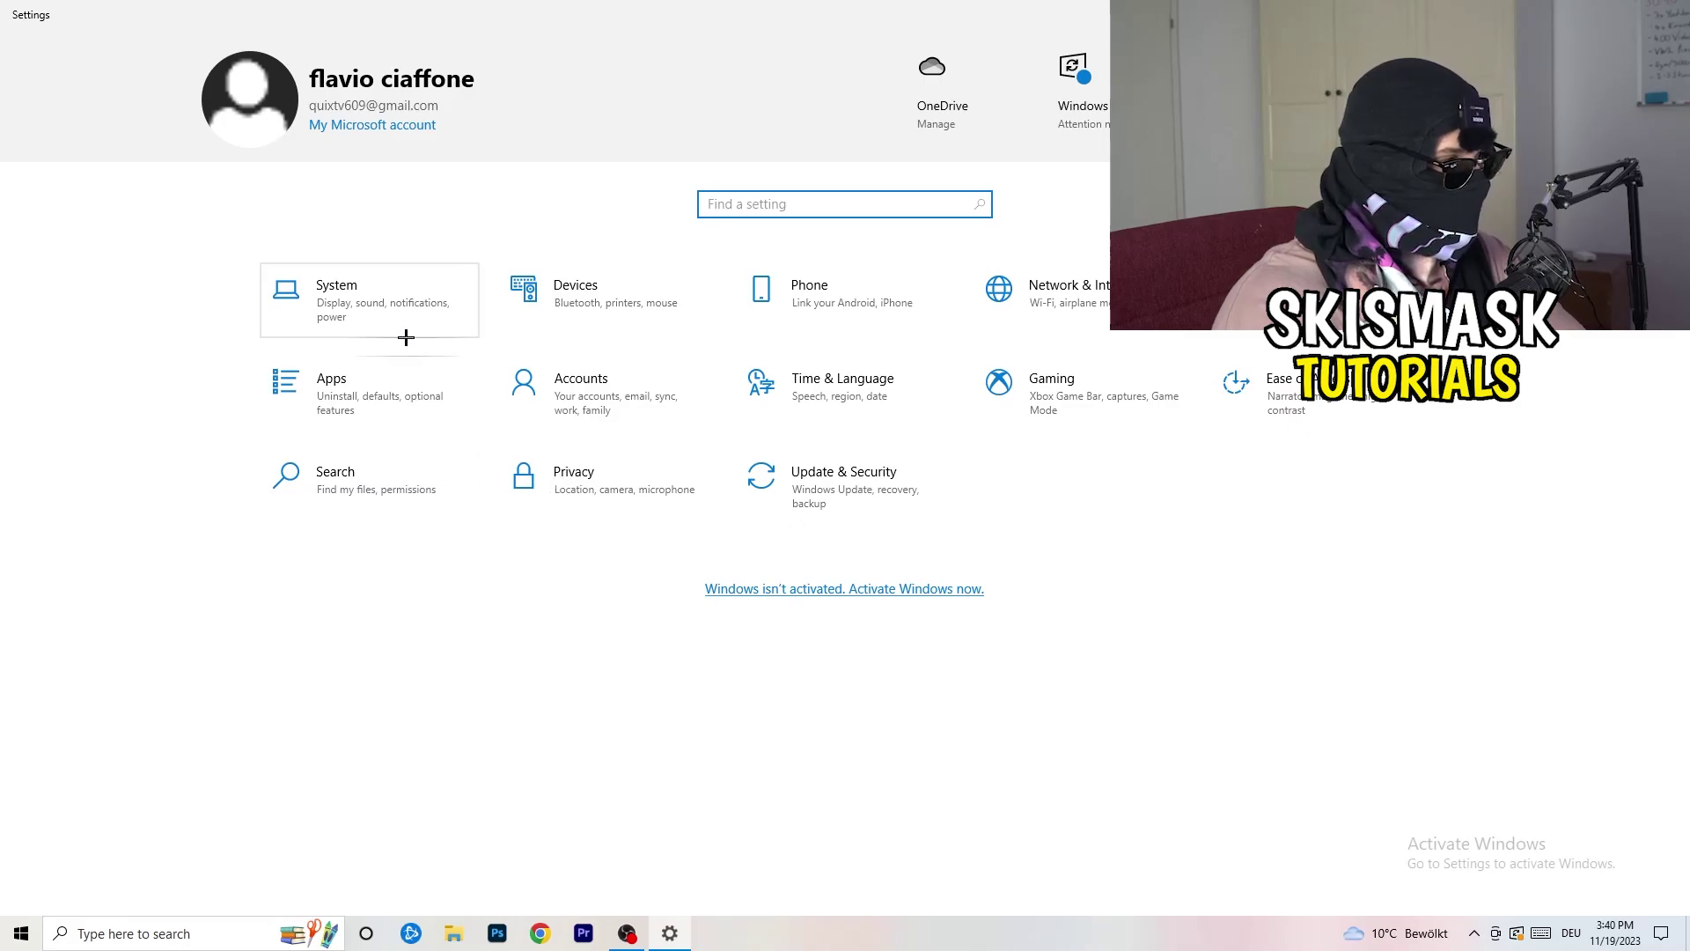
pyautogui.click(370, 304)
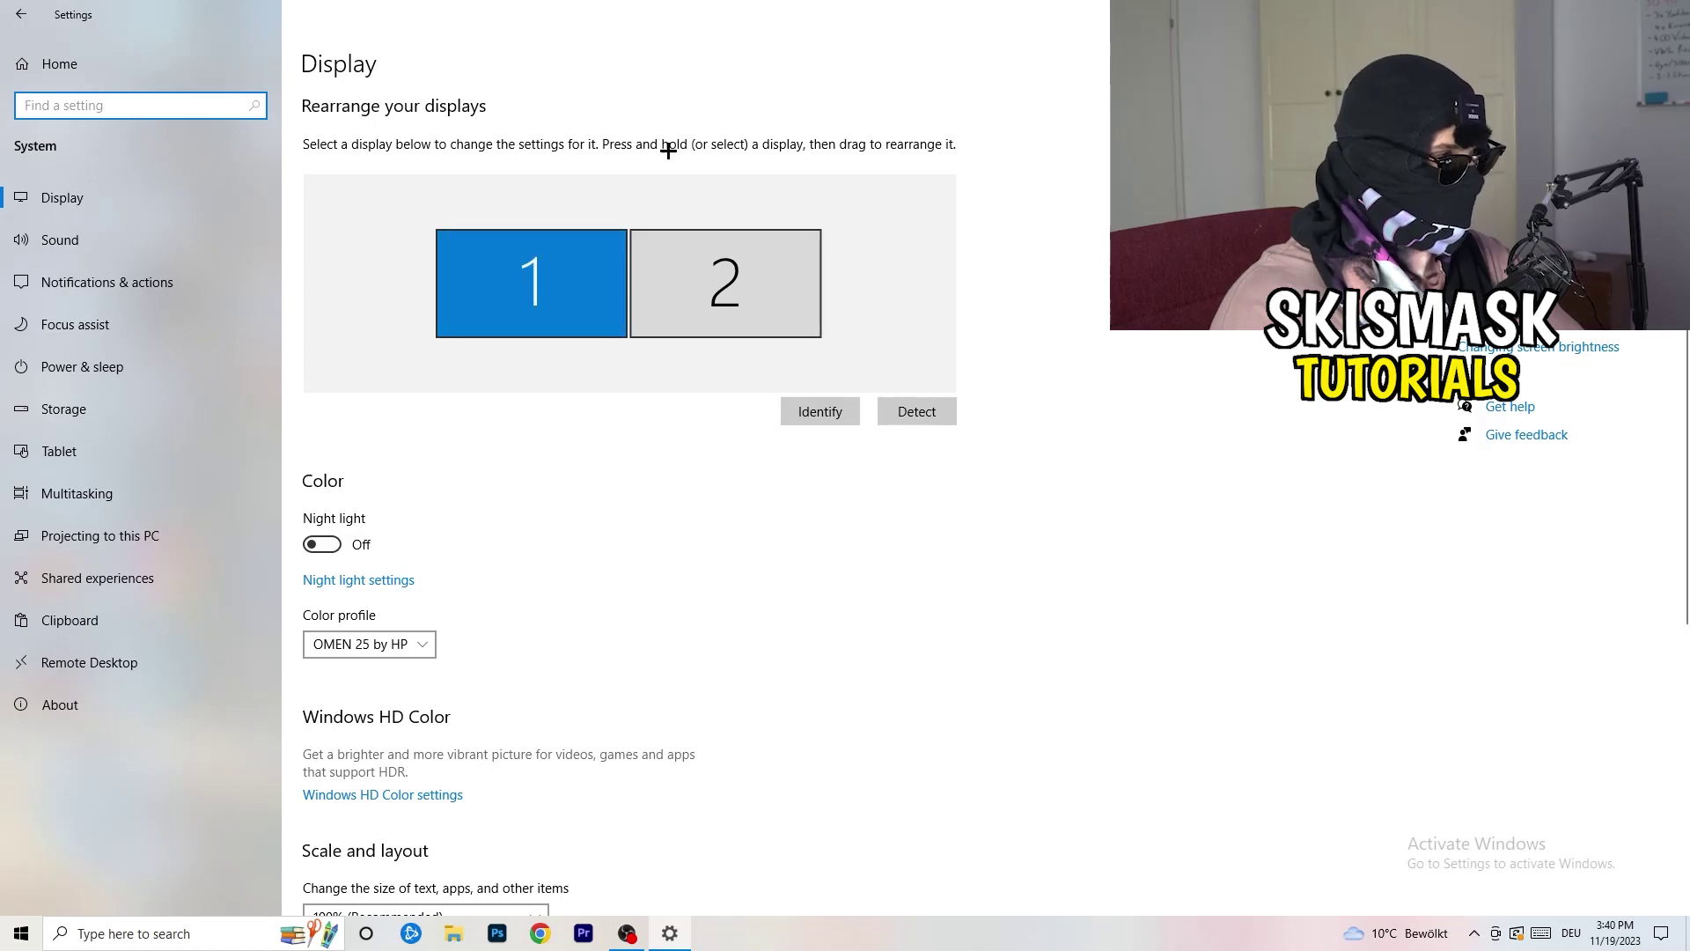
pyautogui.click(340, 69)
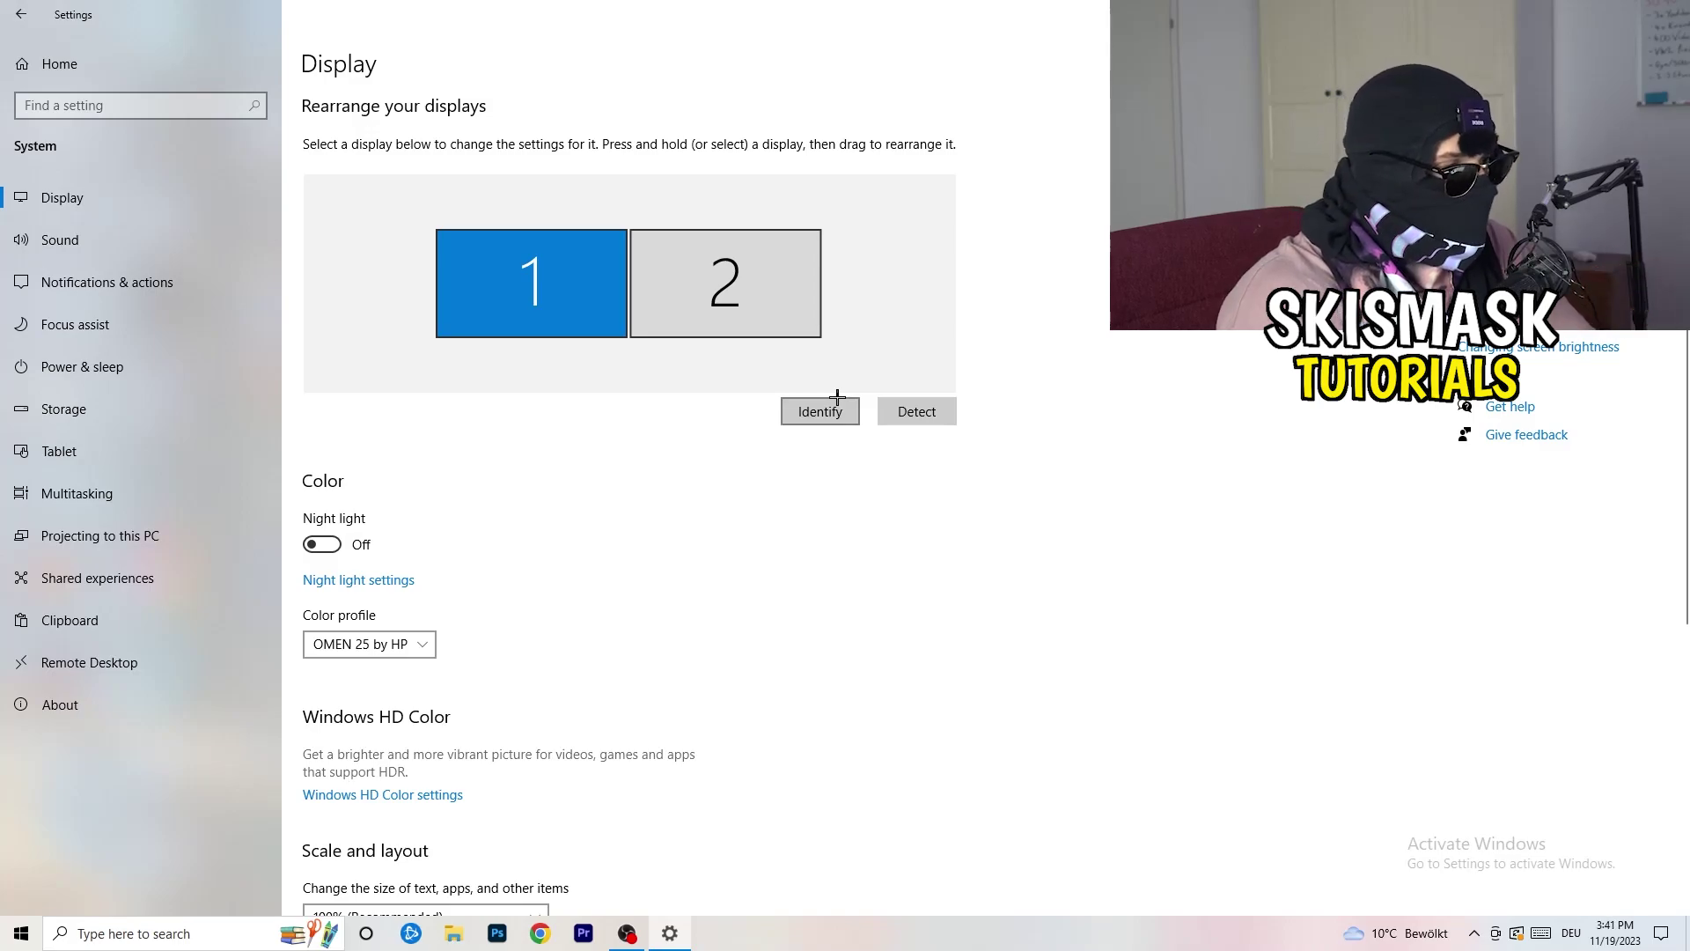
# Step: Examine the available text and app scaling options and the display resolution setting without changing them
pyautogui.scroll(-3, 596, 483)
pyautogui.scroll(3, 596, 483)
pyautogui.scroll(-1, 598, 485)
pyautogui.scroll(-3, 598, 485)
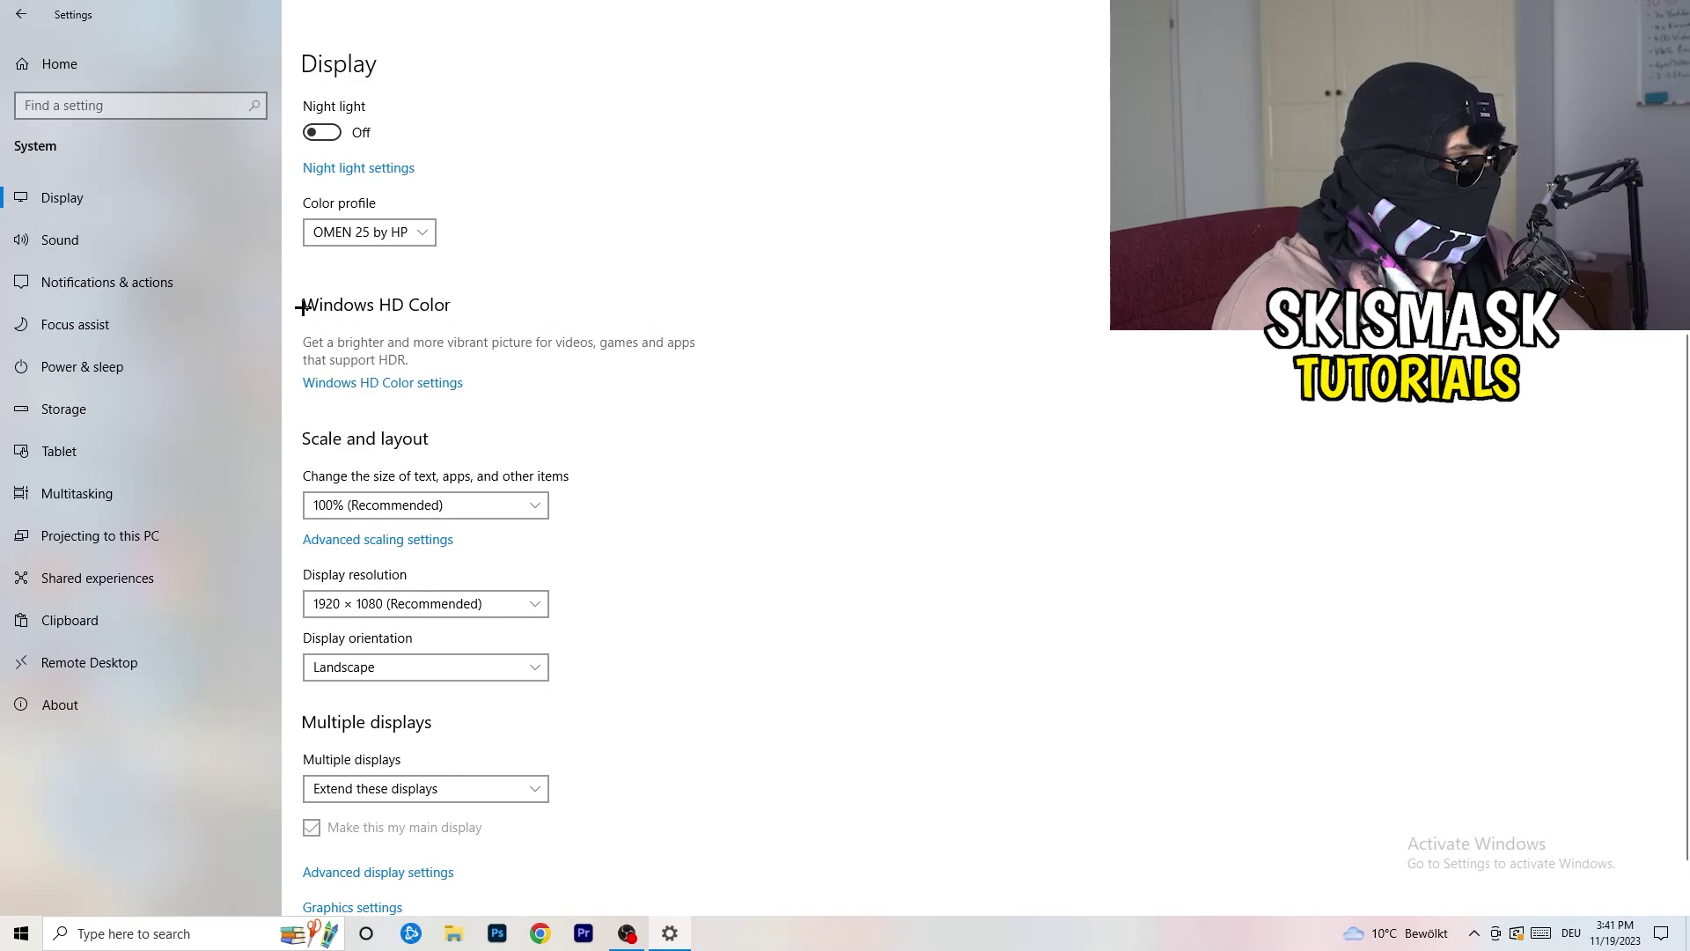
pyautogui.click(523, 498)
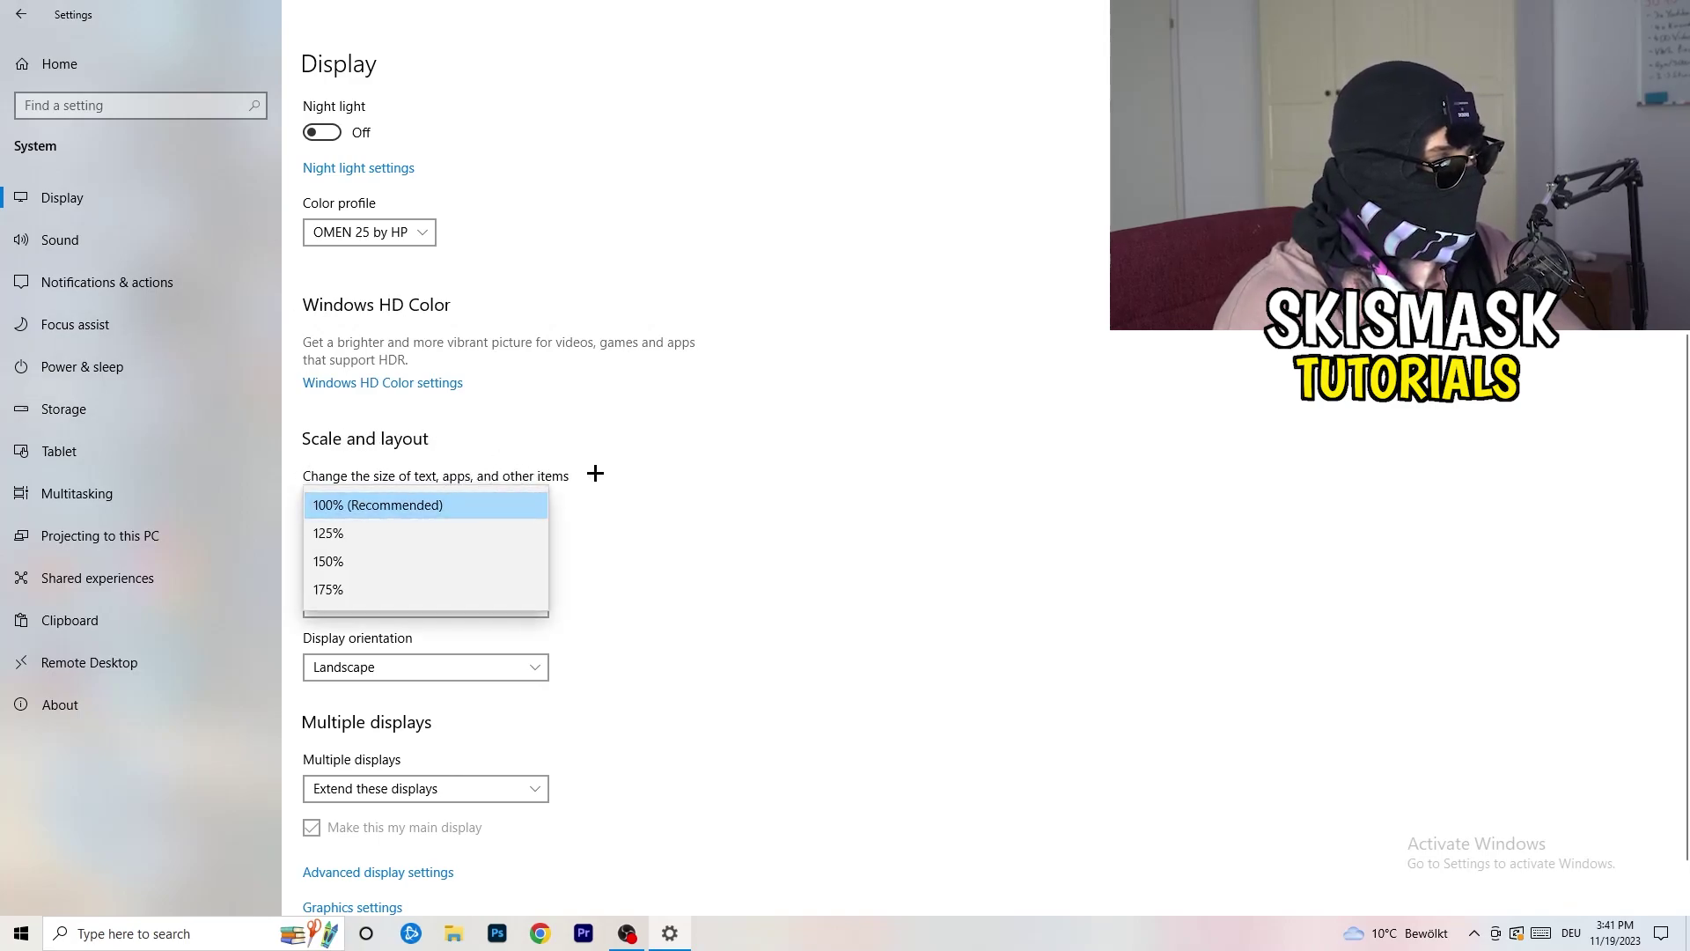
pyautogui.click(596, 480)
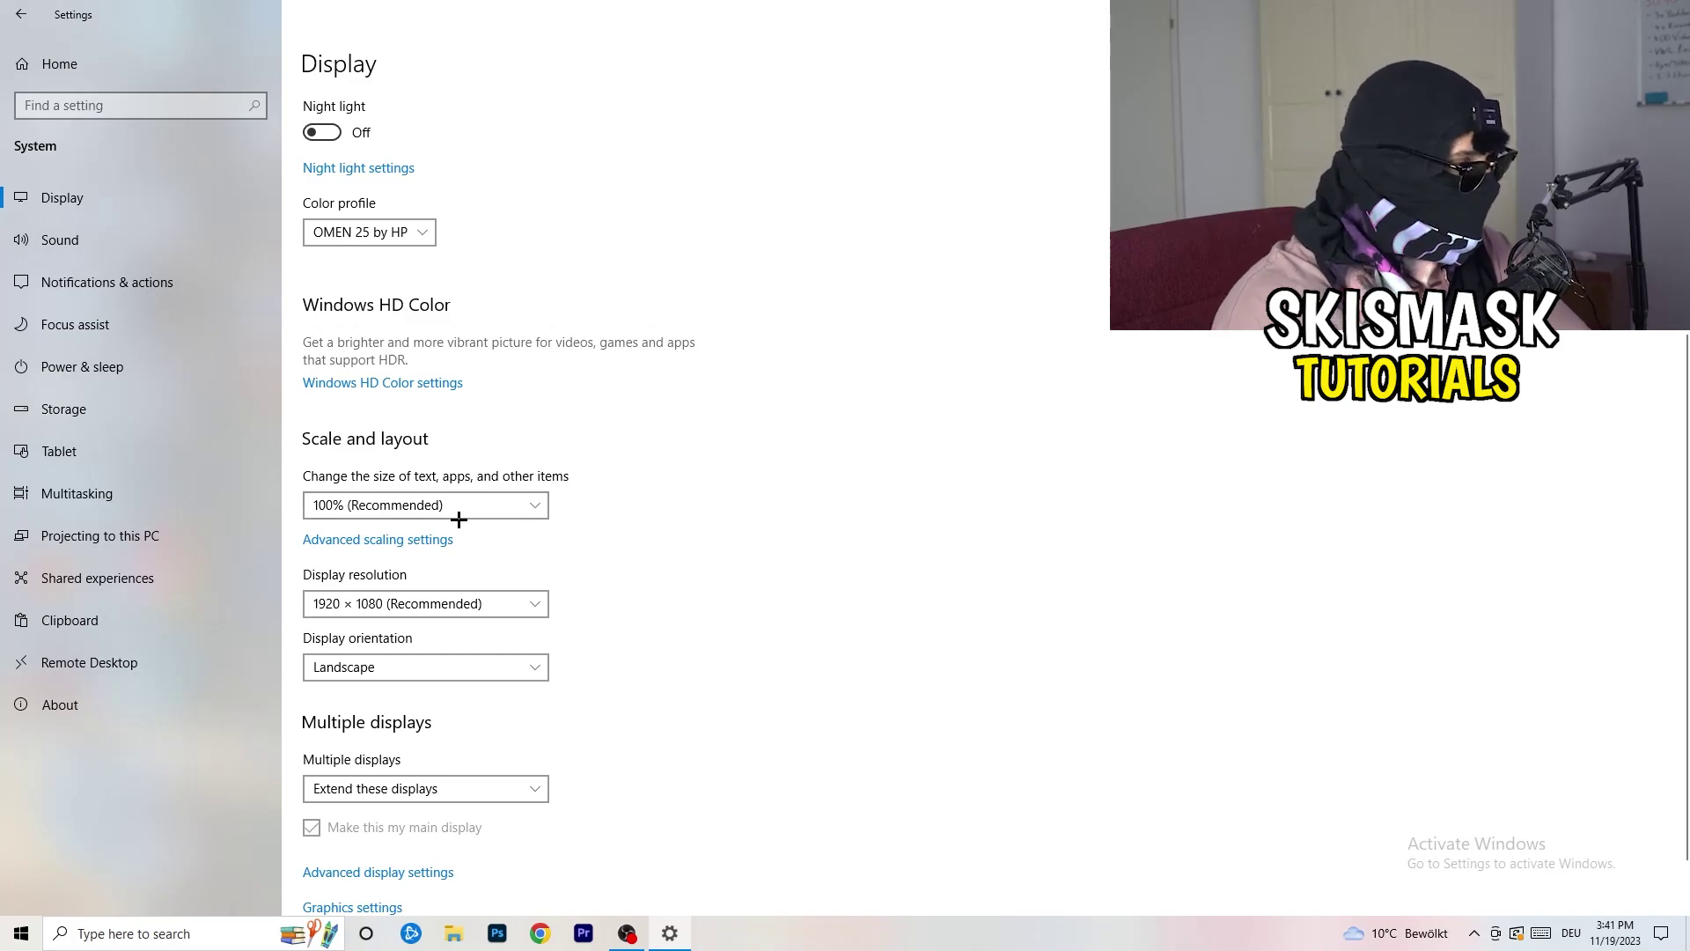
pyautogui.scroll(-2, 449, 529)
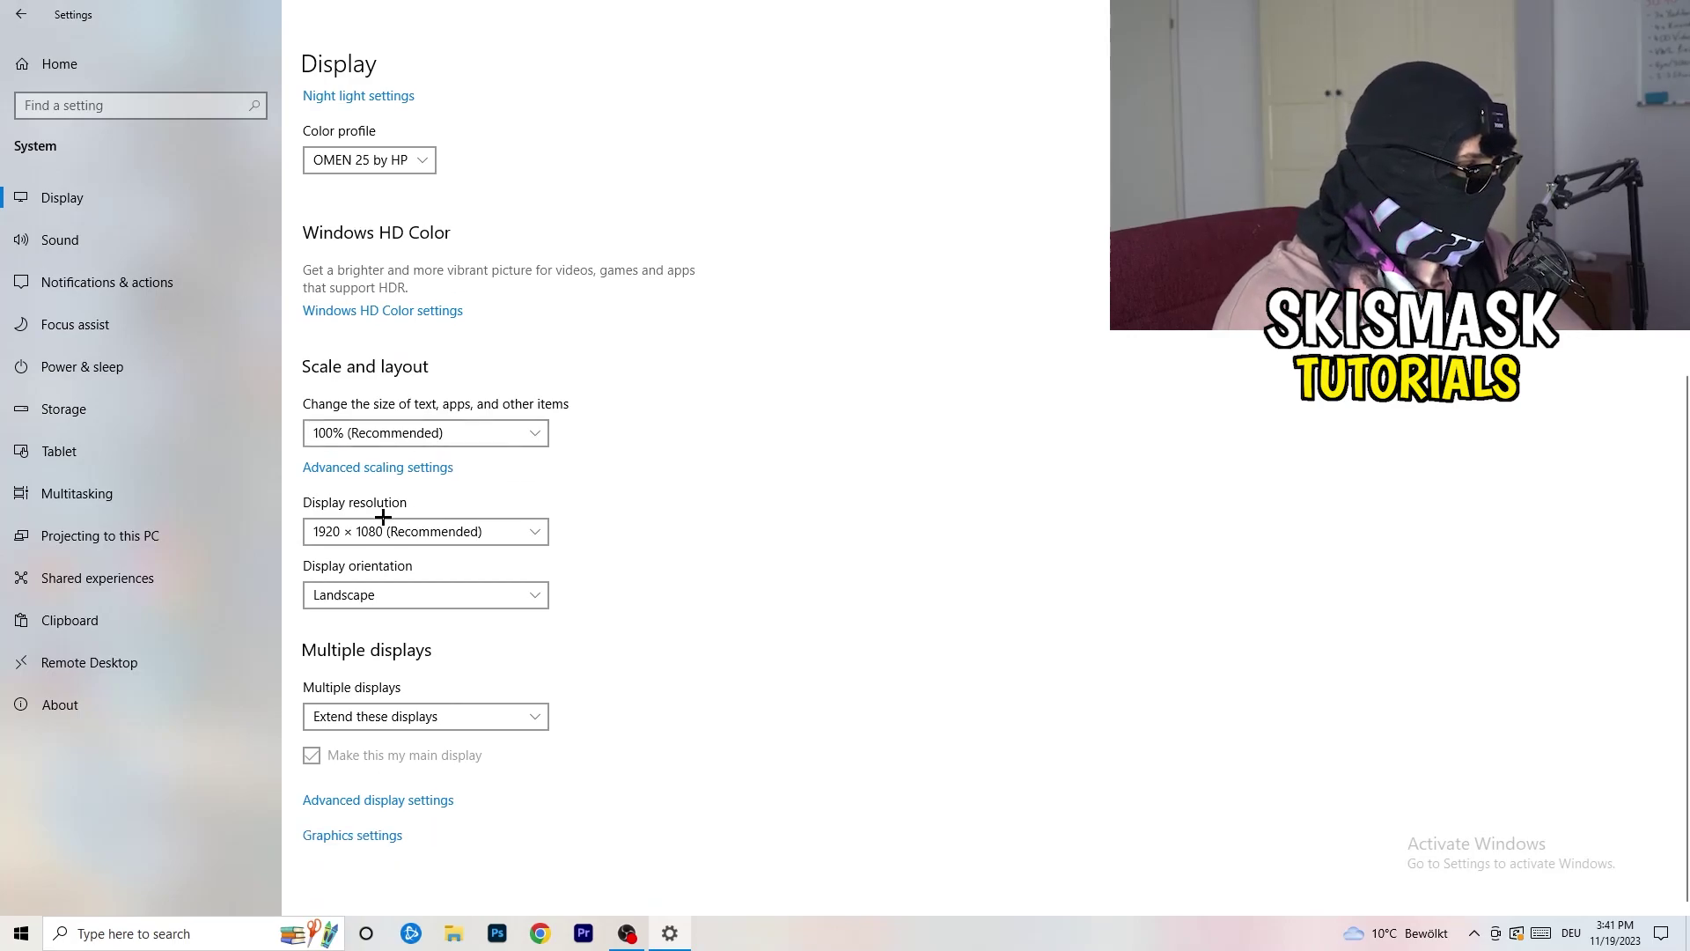
pyautogui.press('space')
pyautogui.click(770, 418)
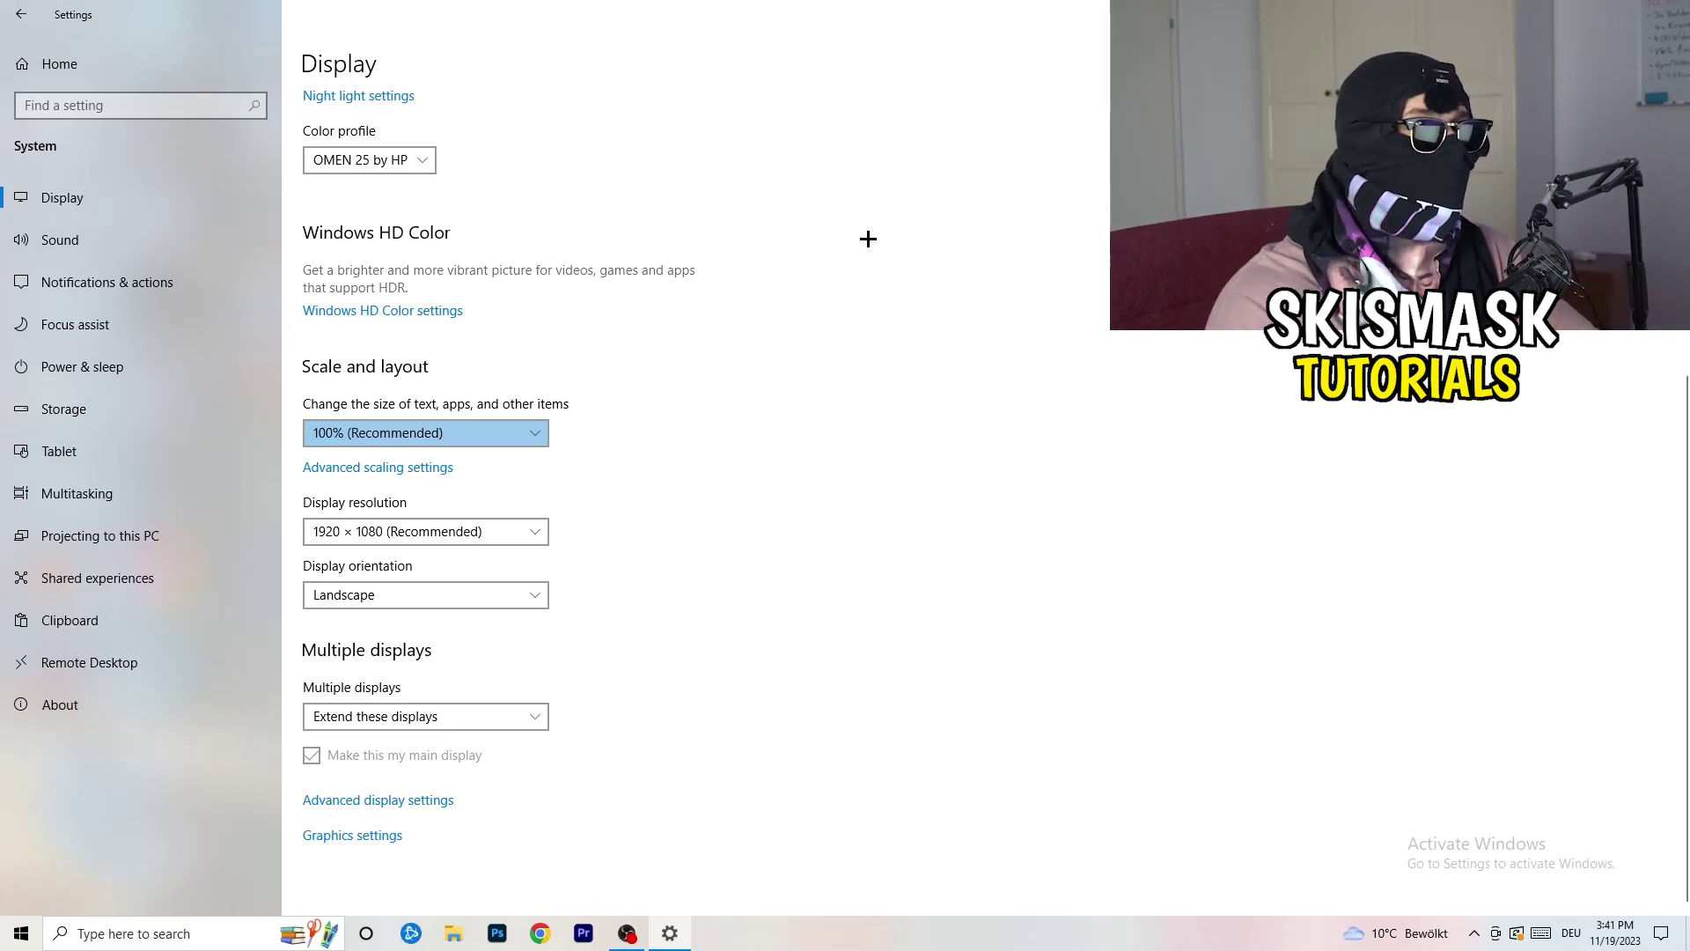
pyautogui.click(532, 523)
pyautogui.click(611, 500)
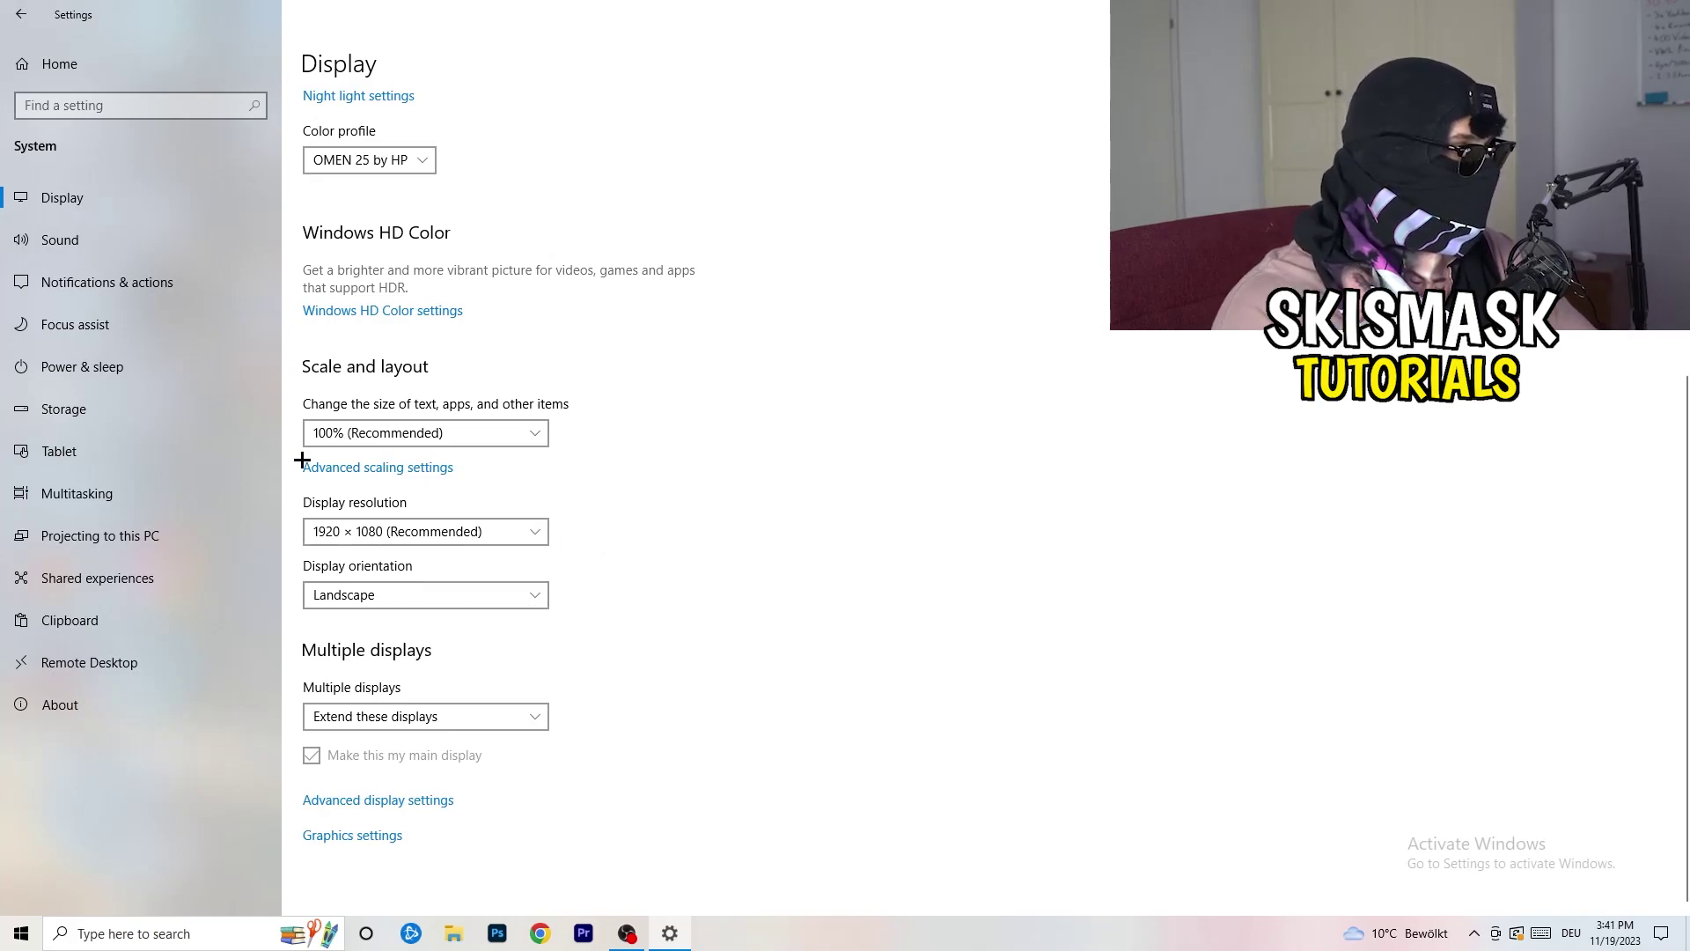
# Step: Open the Storage Sense configuration and turn off deleting temporary files that apps aren't using
pyautogui.click(124, 403)
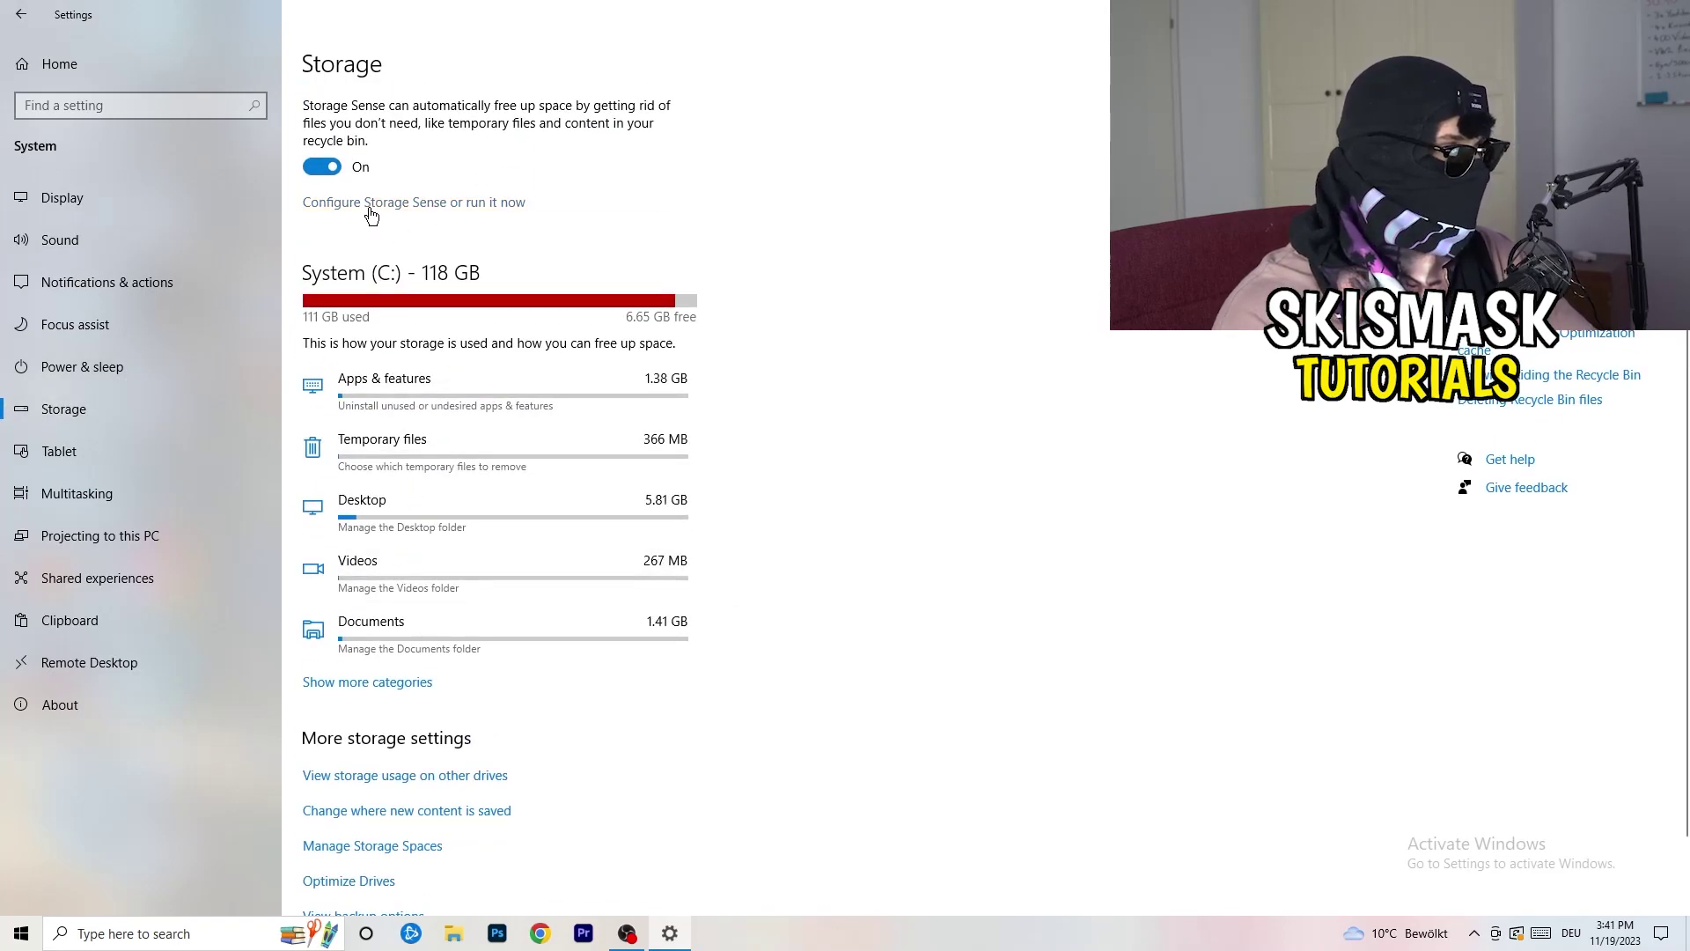
pyautogui.click(371, 204)
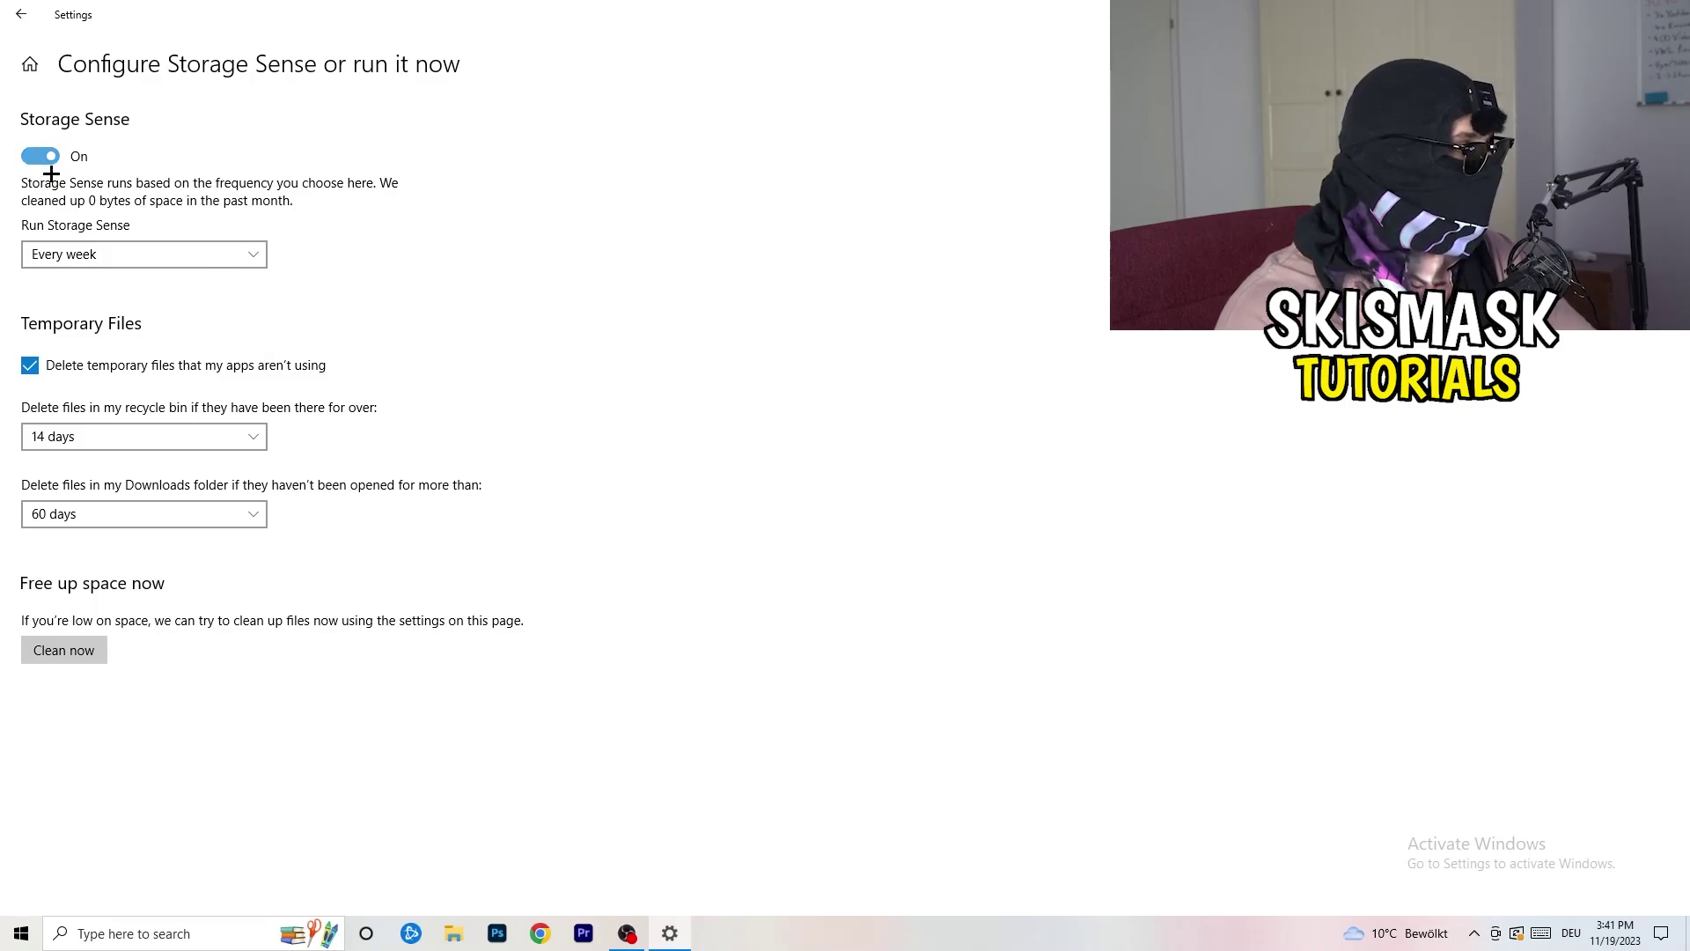
pyautogui.click(76, 254)
pyautogui.click(445, 222)
pyautogui.click(132, 375)
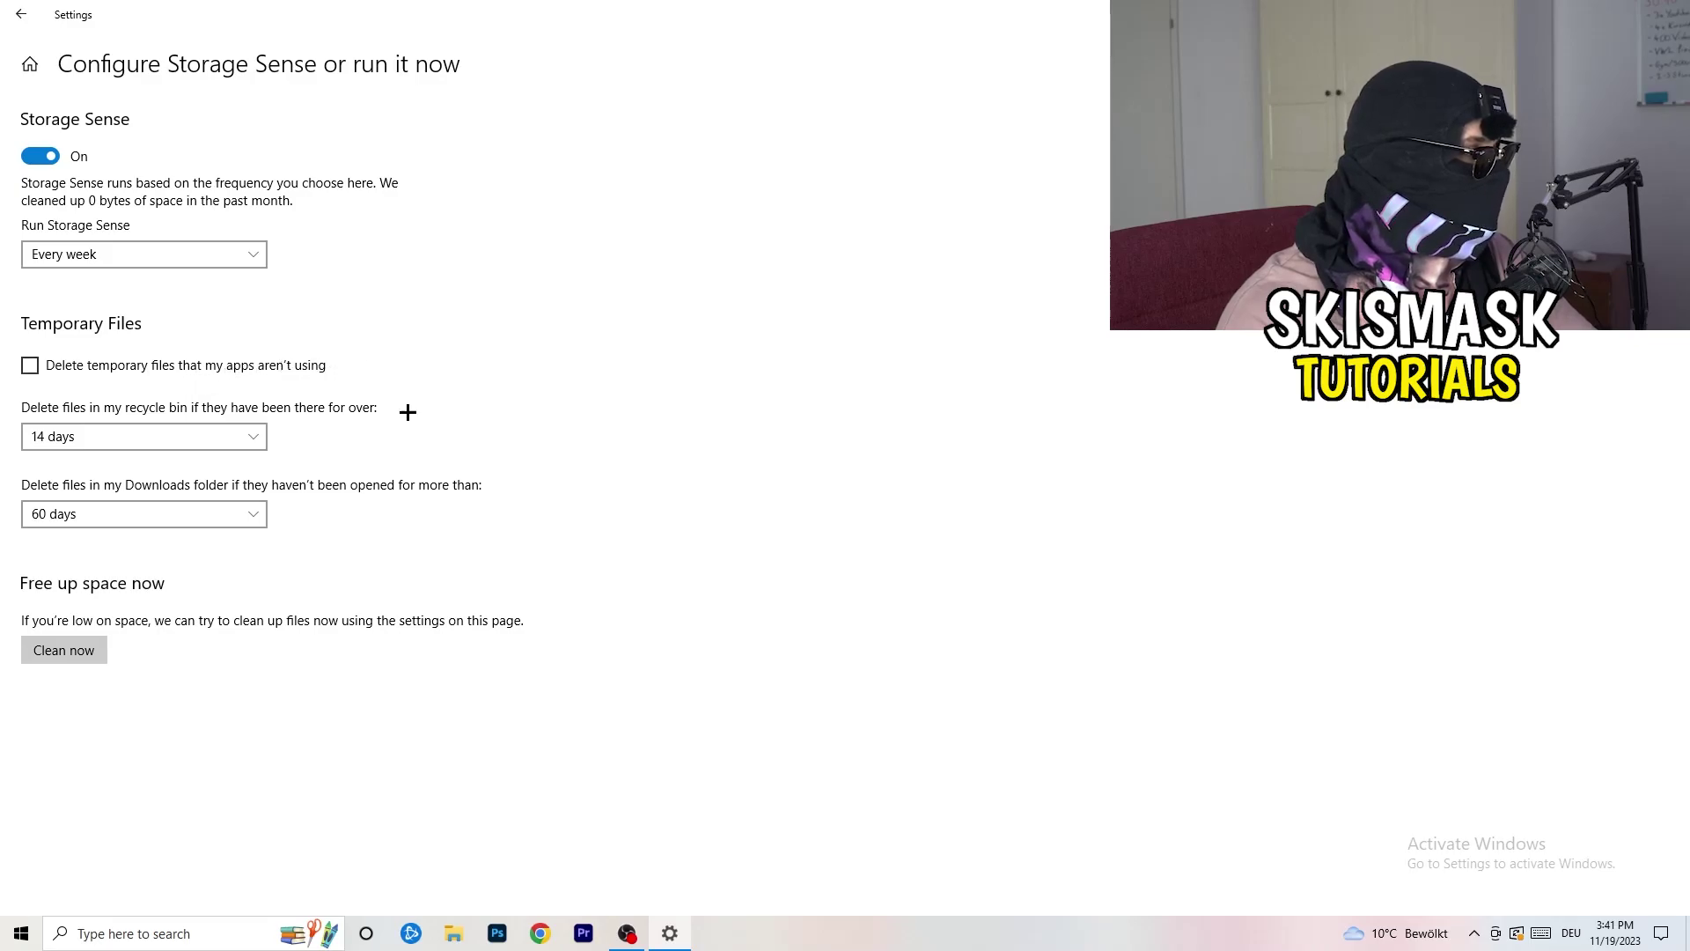
# Step: Check the deletion period for recycle bin files and return to the Storage overview
pyautogui.click(102, 433)
pyautogui.click(220, 525)
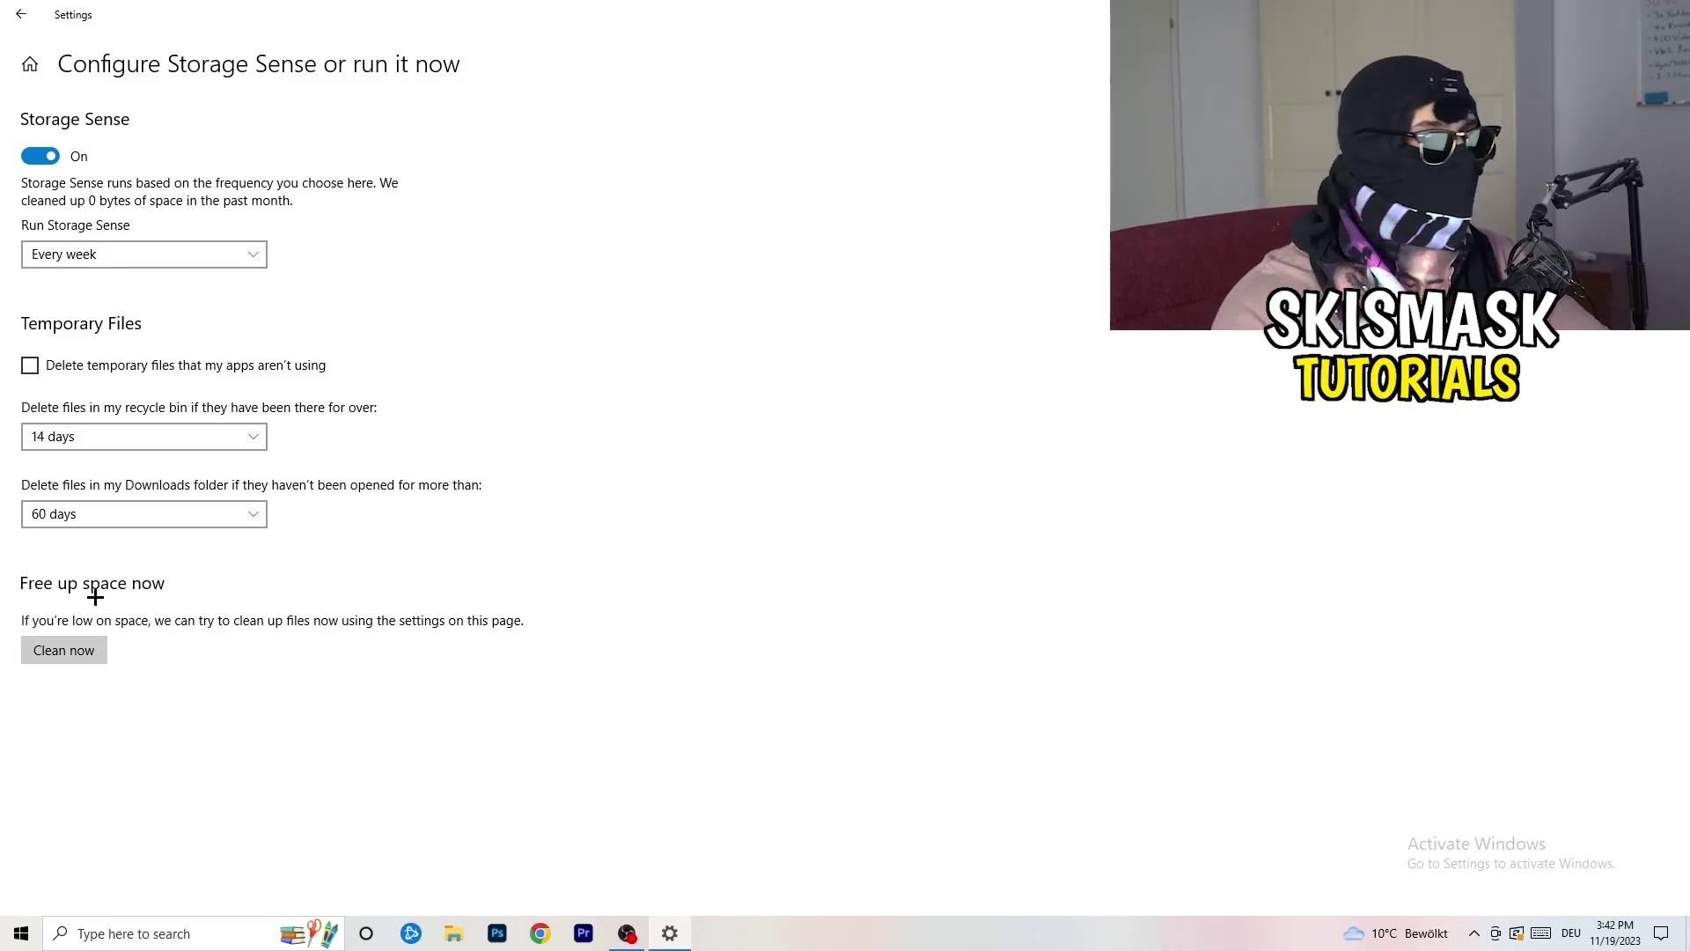
pyautogui.click(3, 23)
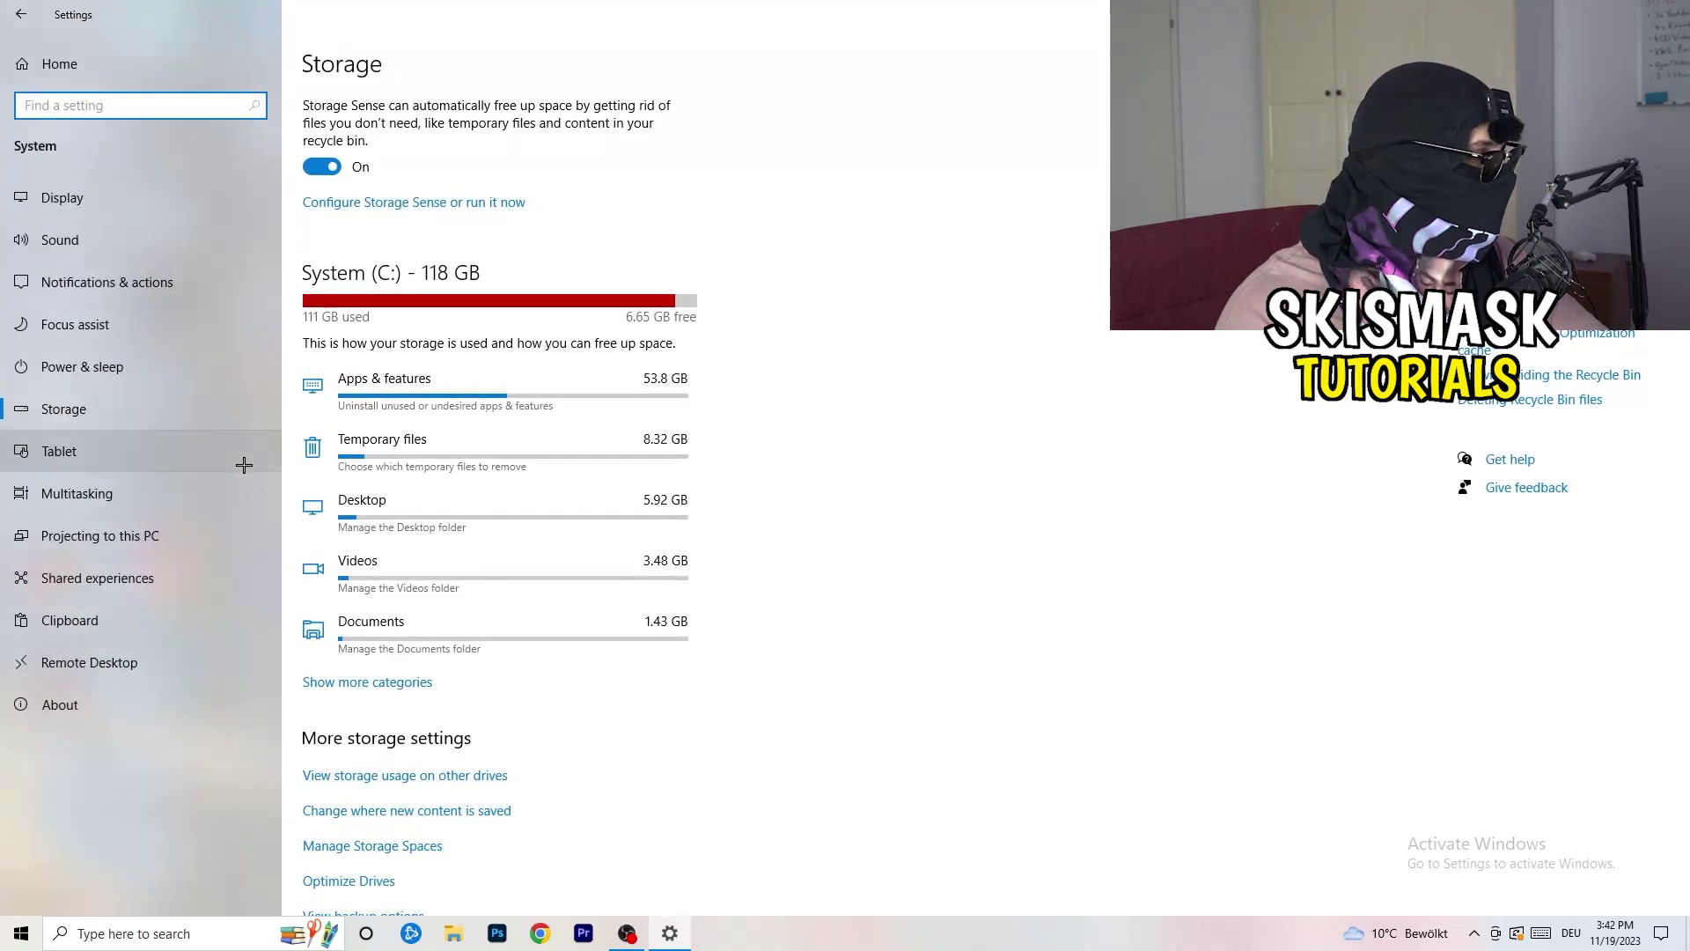
# Step: Open the additional power settings from Power & sleep, review the preferred and additional power plans, and close both windows
pyautogui.click(196, 370)
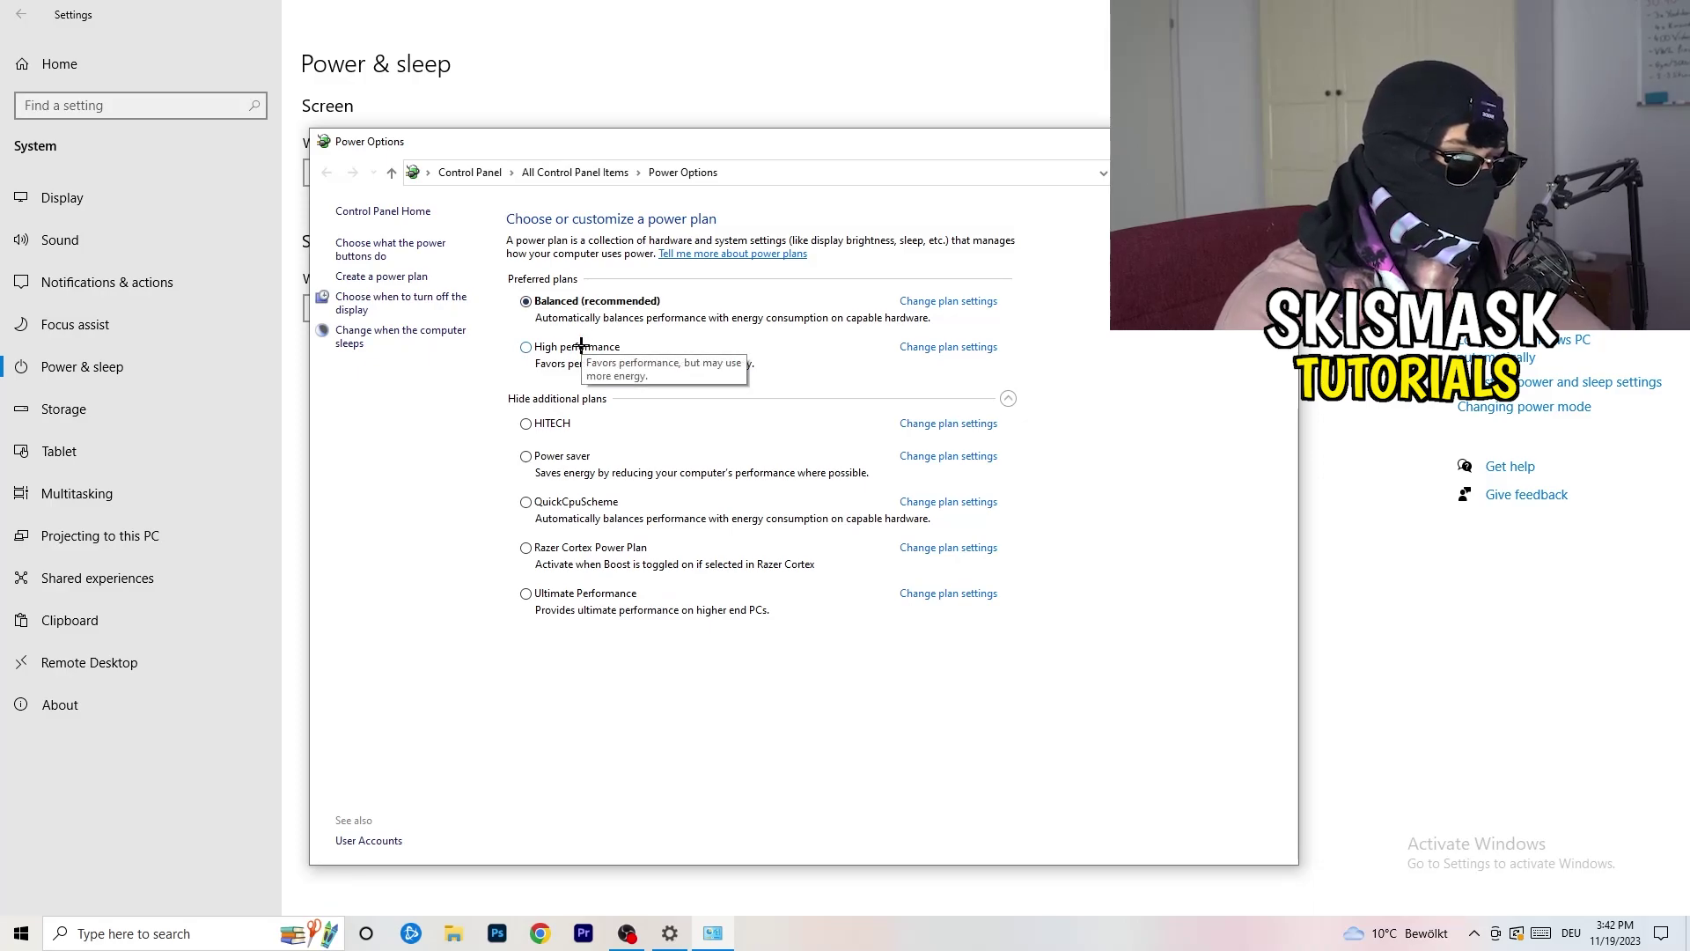
pyautogui.click(653, 402)
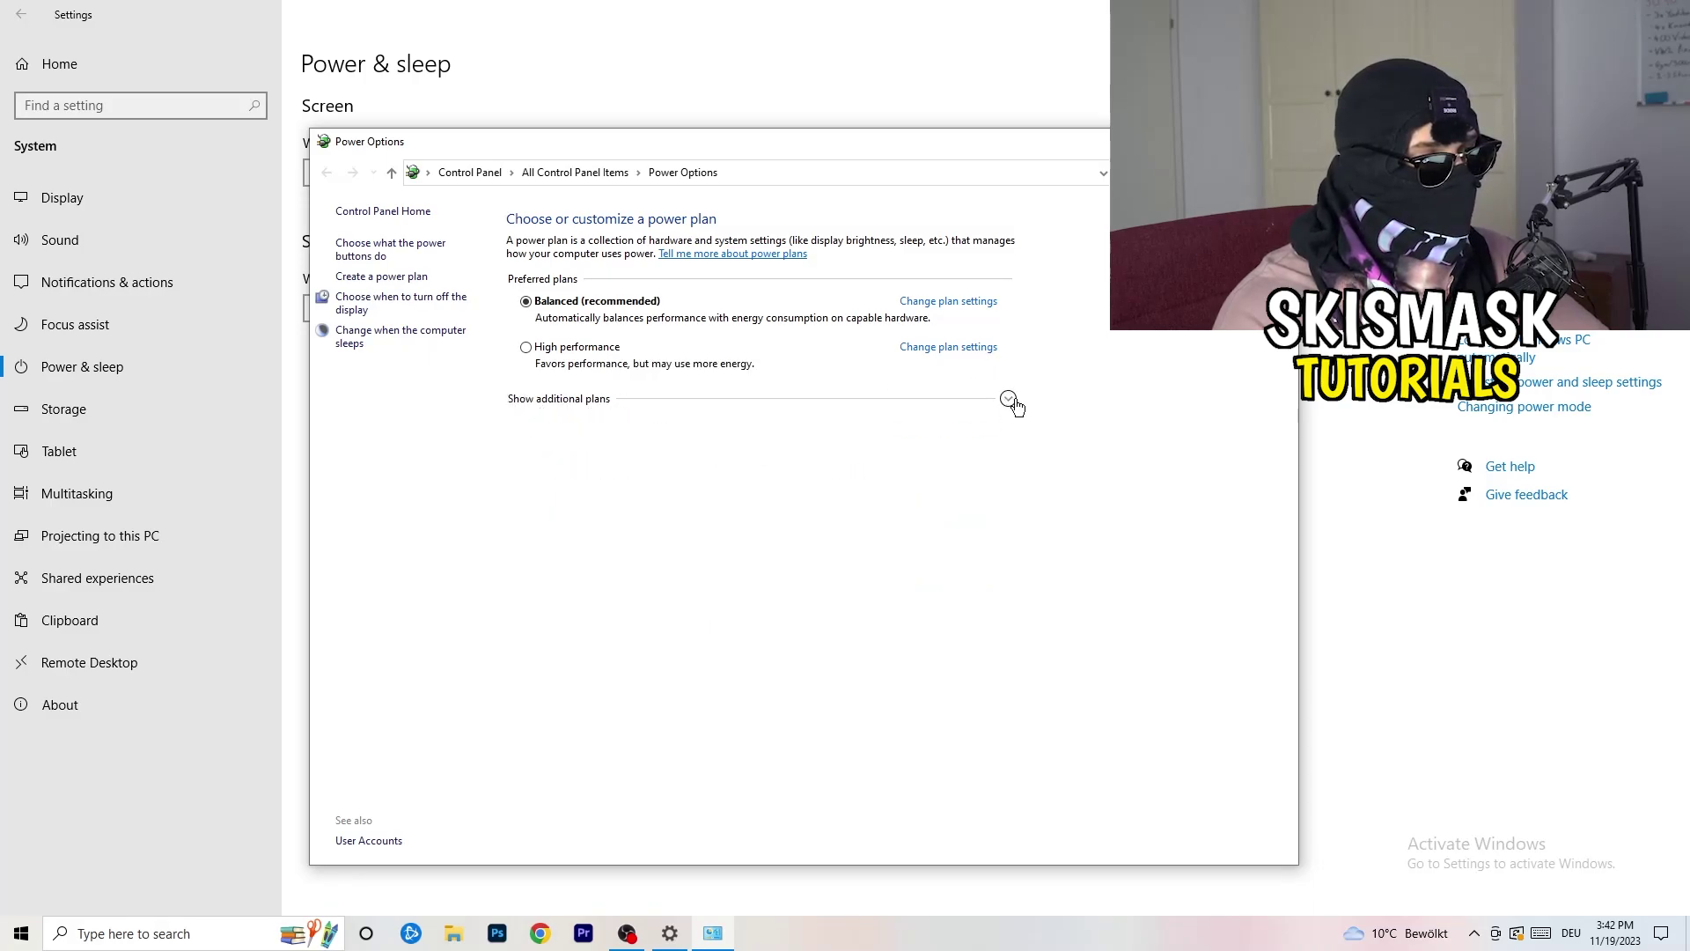
pyautogui.click(1008, 398)
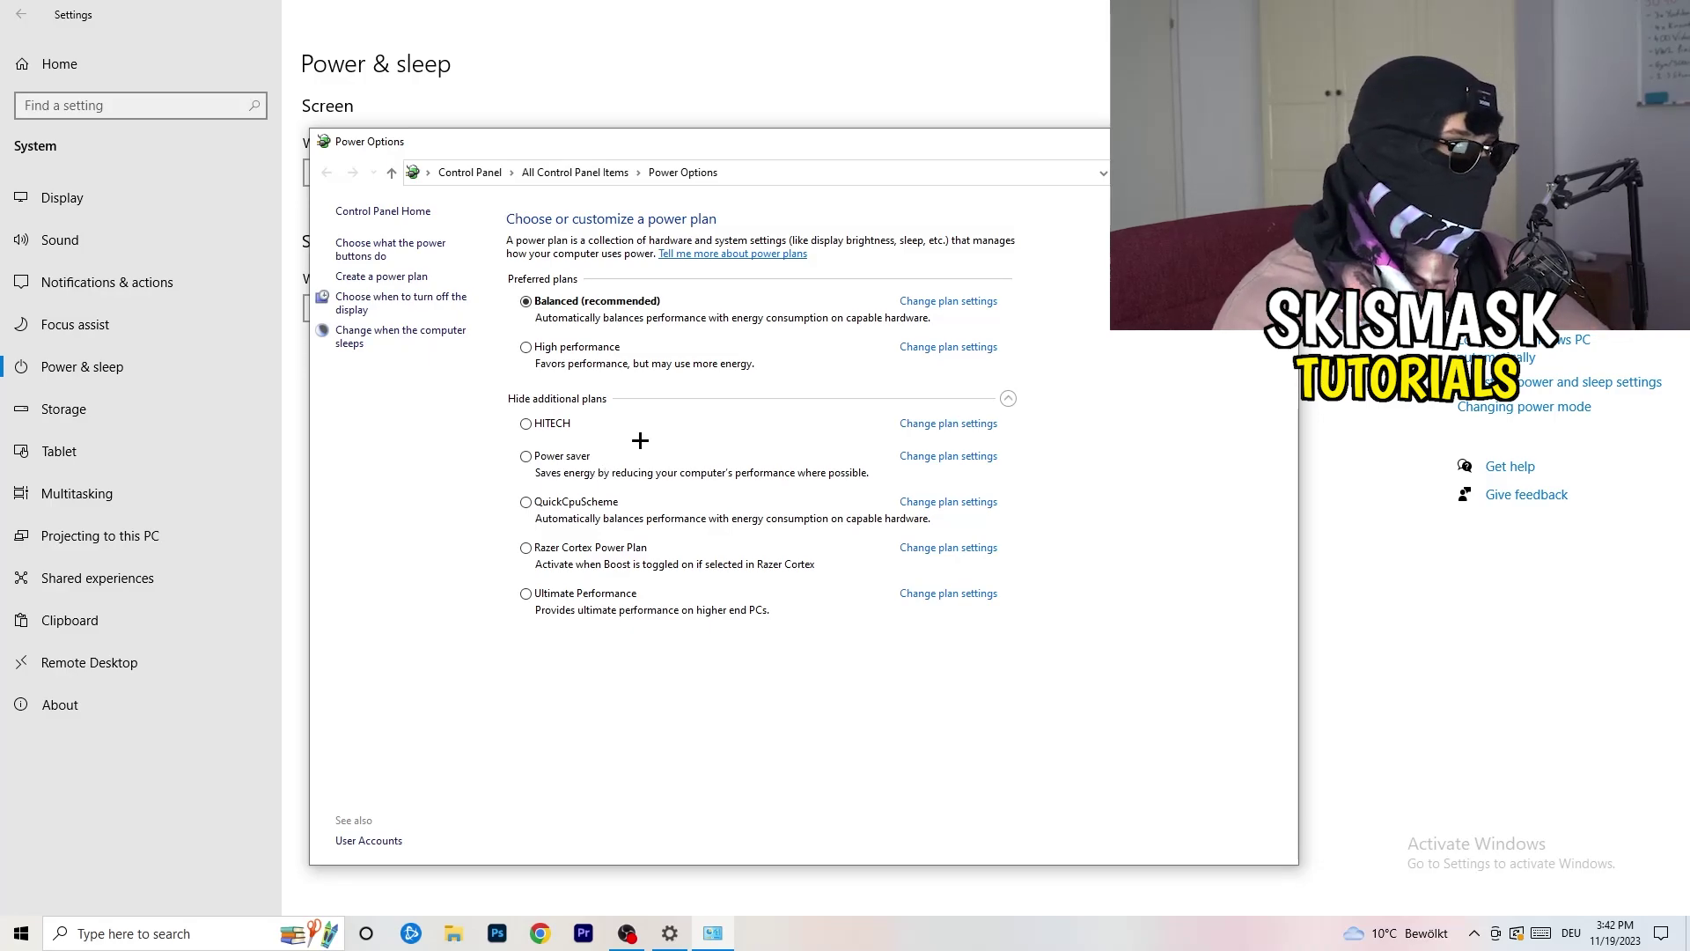
pyautogui.hotkey('alt', 'F4')
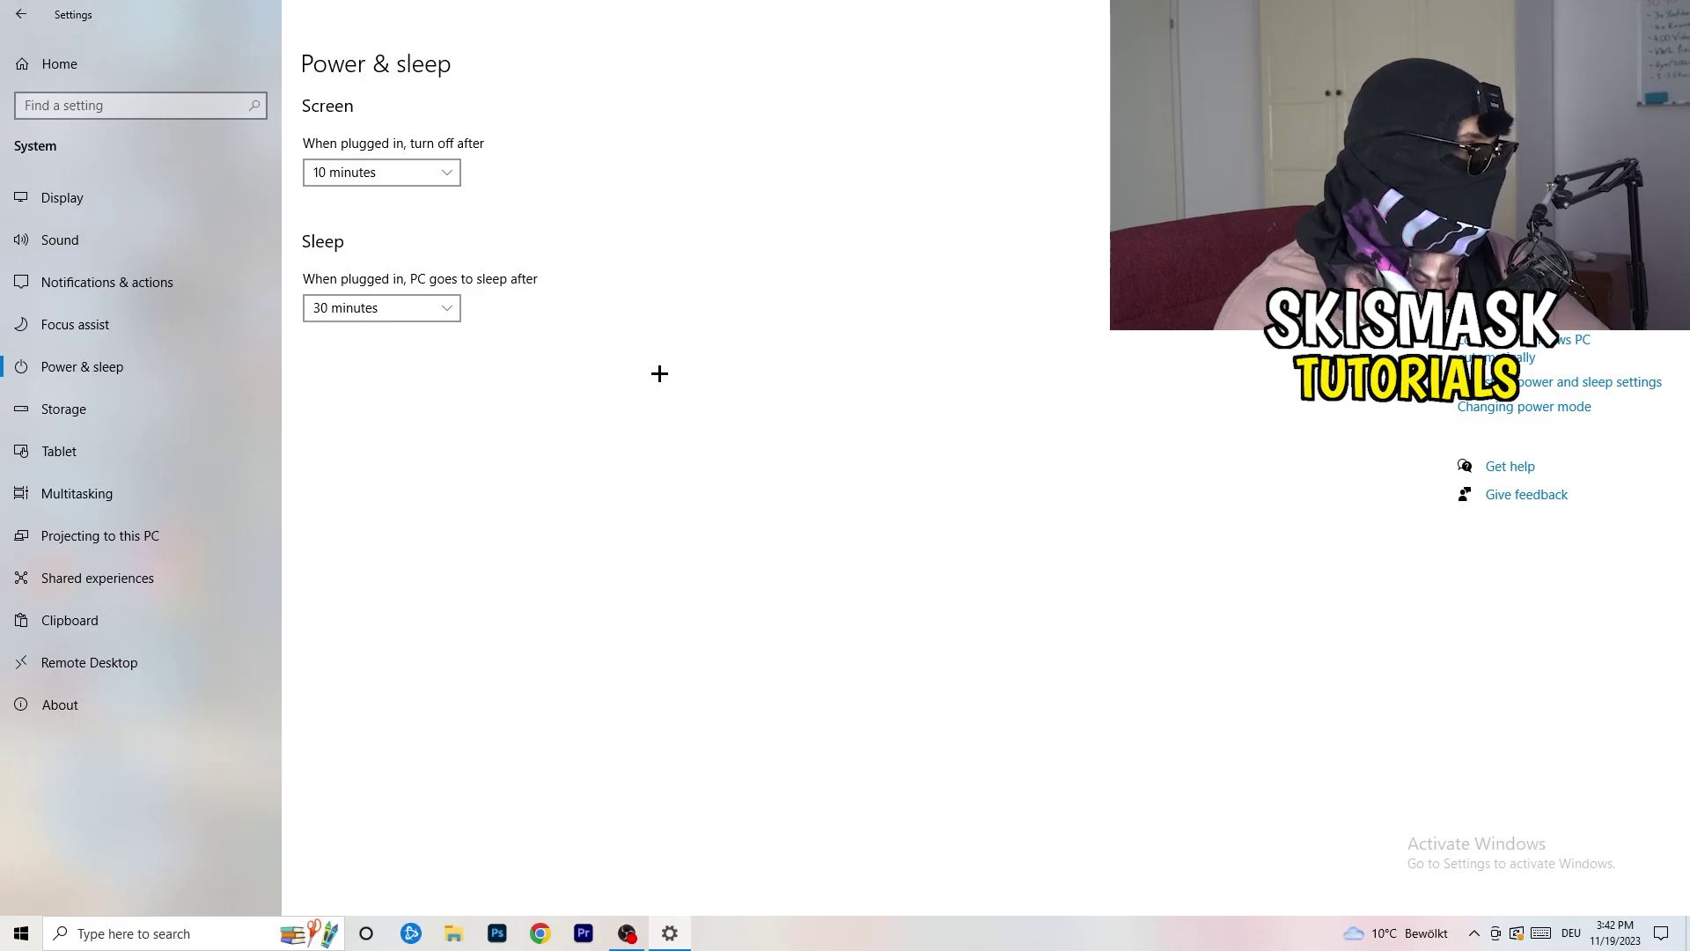
pyautogui.hotkey('alt', 'F4')
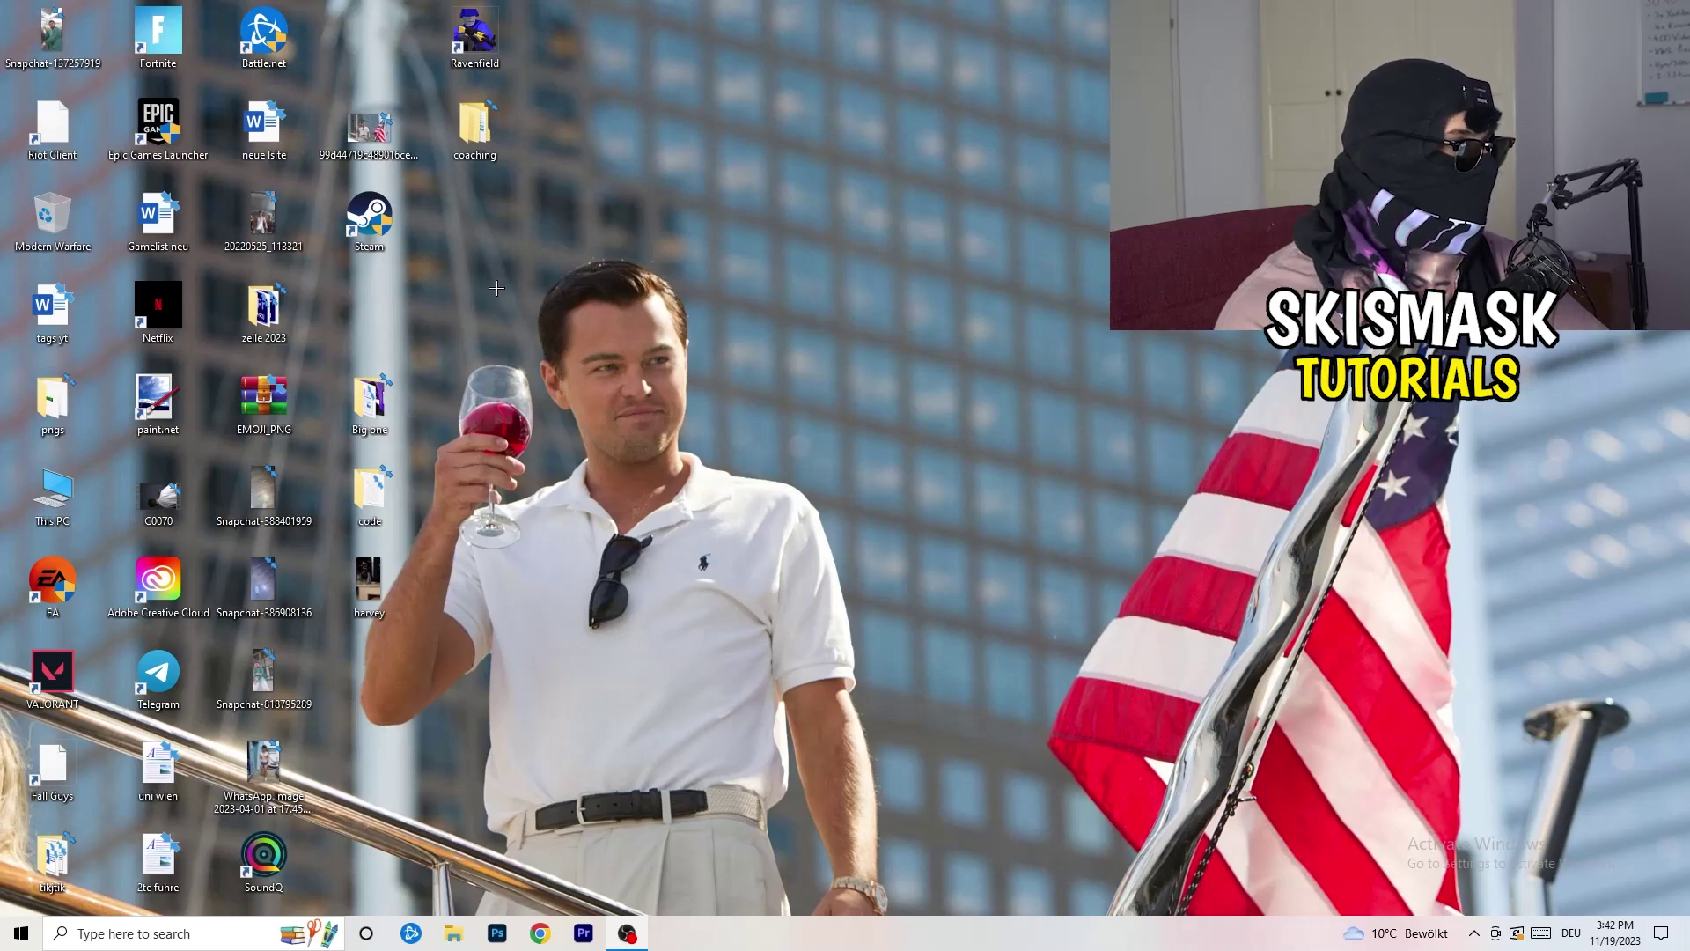
# Step: Move the Steam shortcut to an empty area of the desktop and open the compatibility settings in its properties
pyautogui.moveTo(368, 215); pyautogui.dragTo(897, 304)
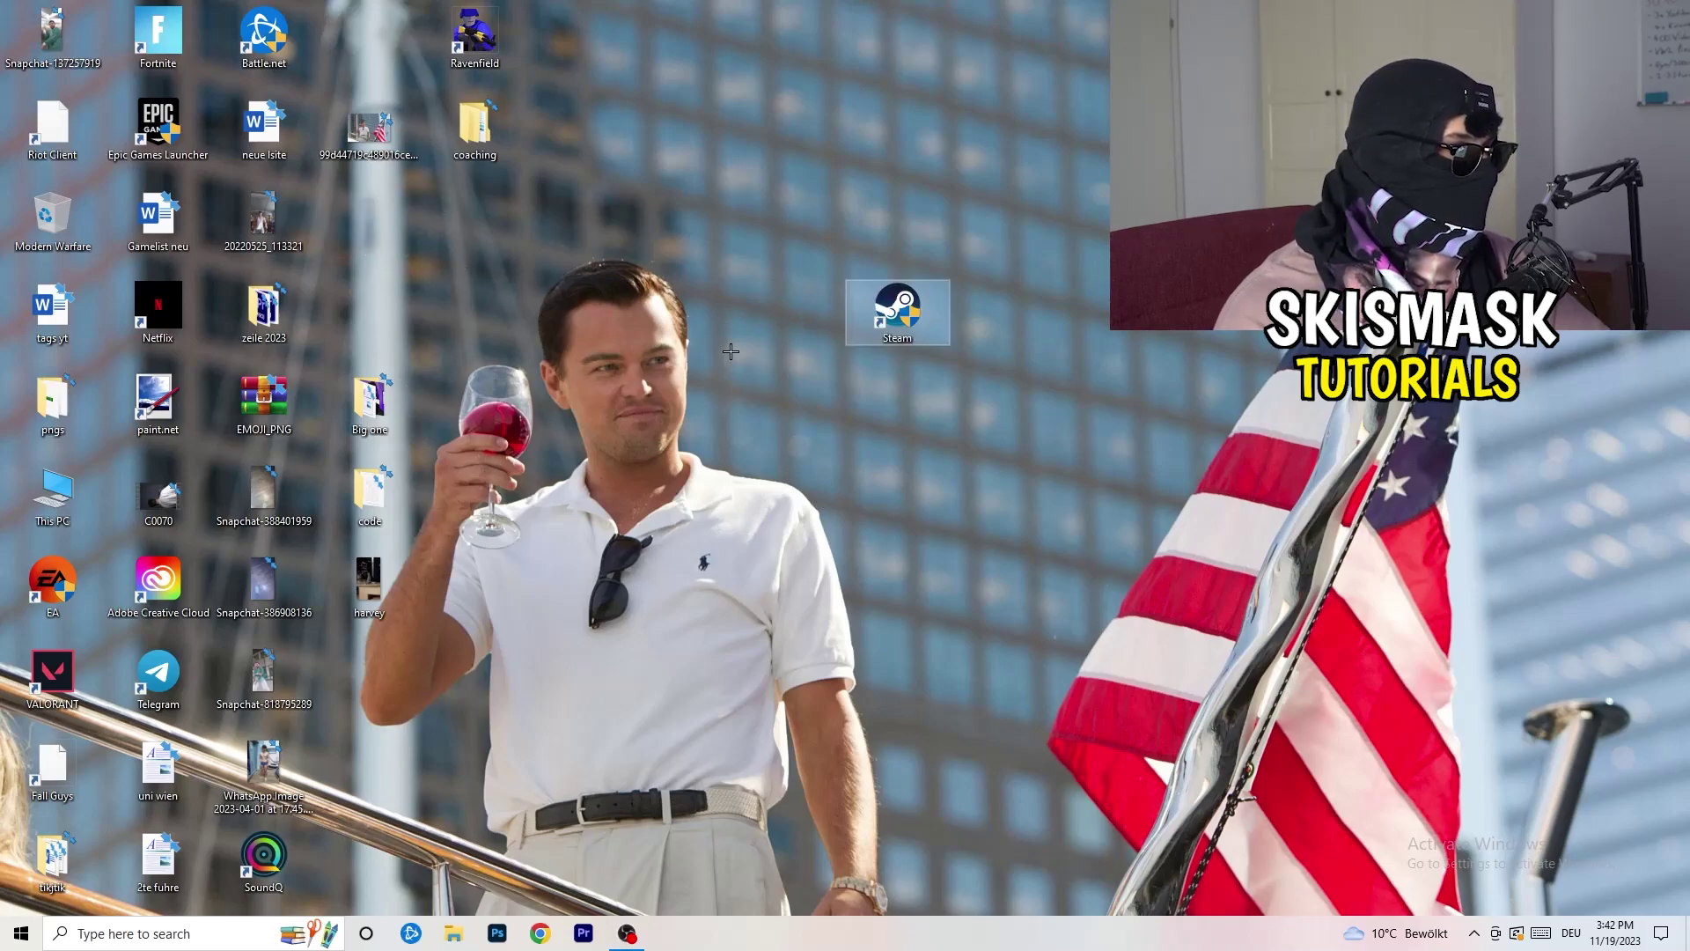
pyautogui.rightClick(883, 315)
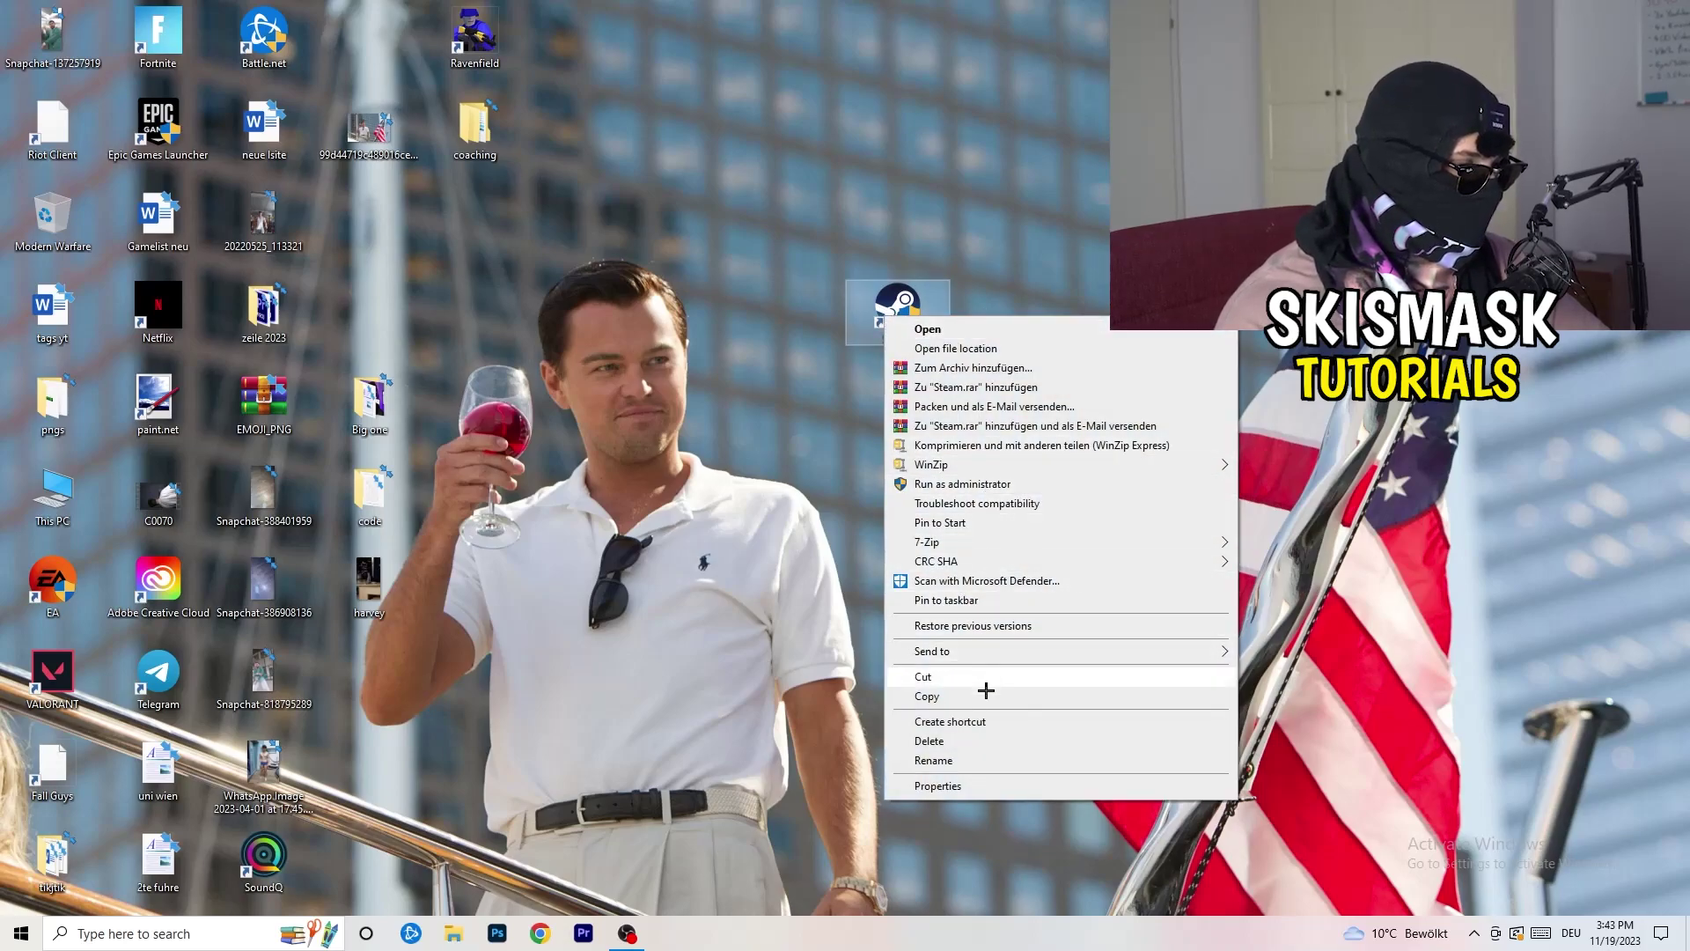
pyautogui.click(967, 786)
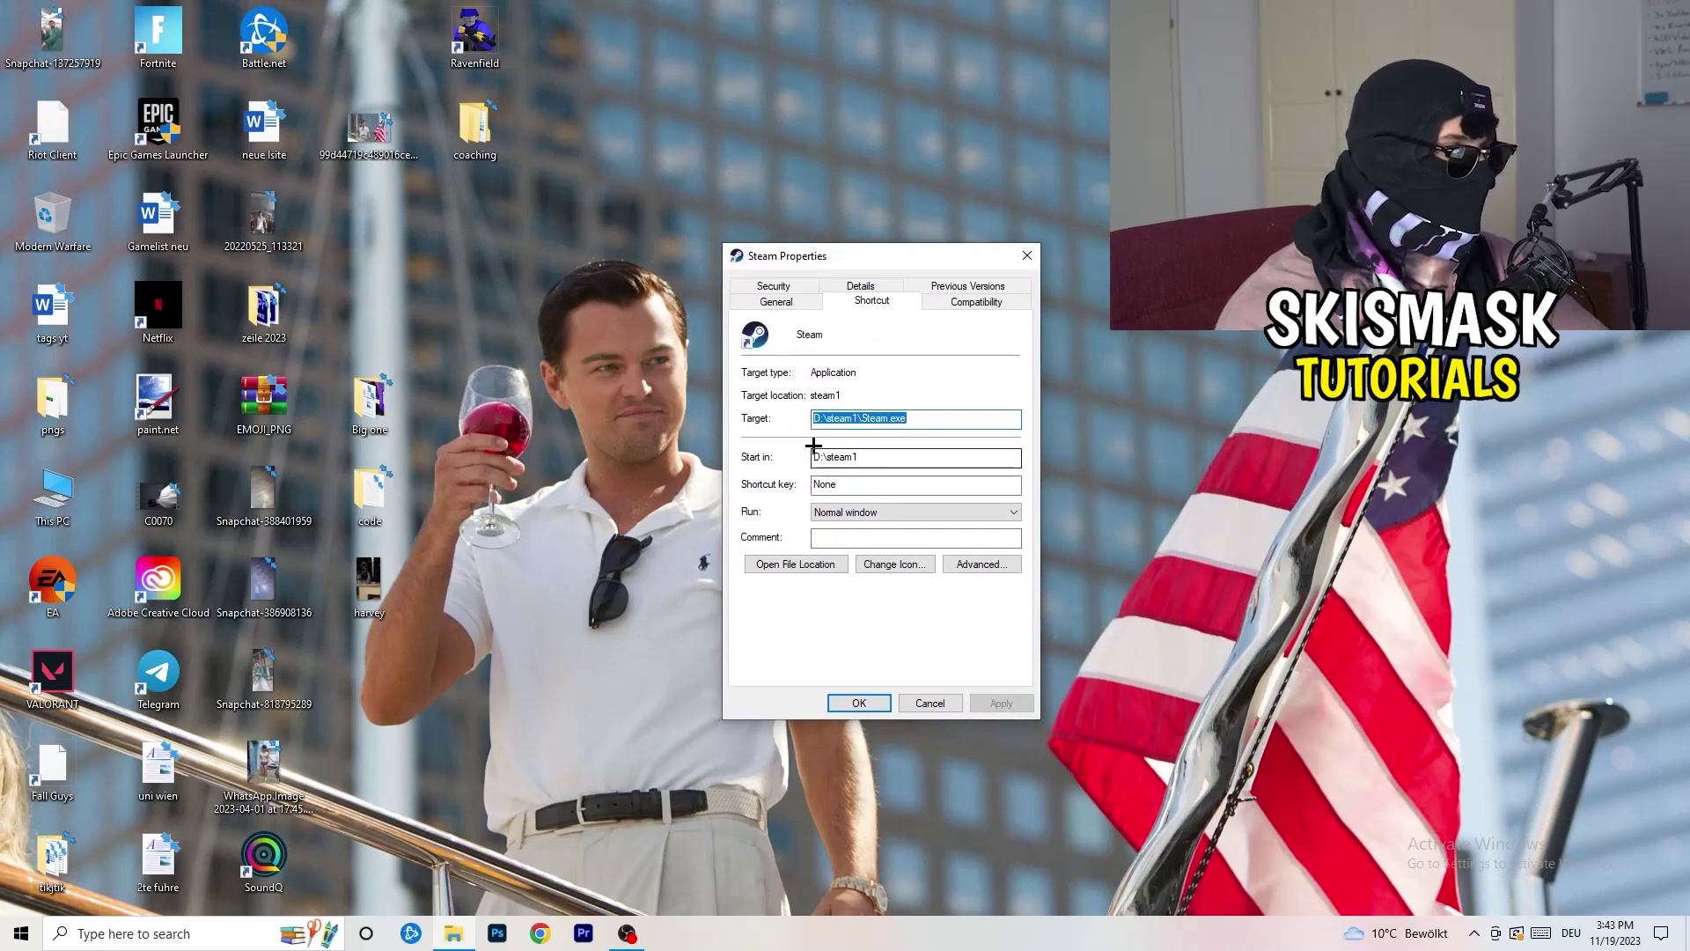
pyautogui.click(995, 305)
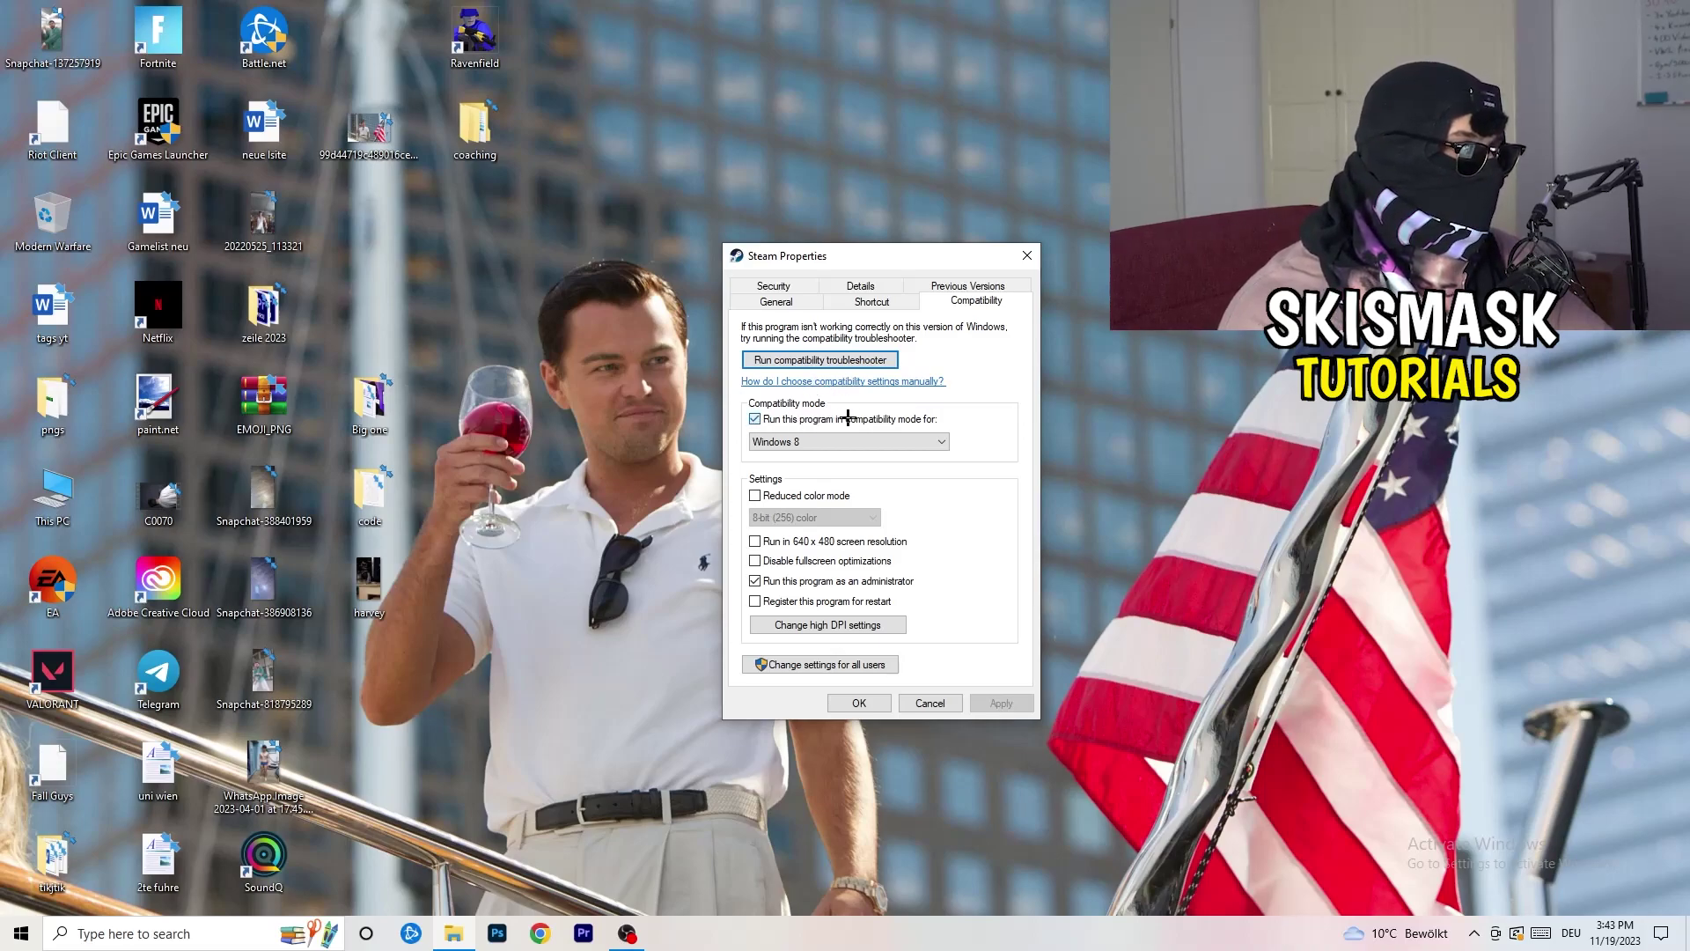
# Step: Set Steam to run in compatibility mode for Windows 8, apply the settings and close its properties
pyautogui.click(923, 414)
pyautogui.click(757, 419)
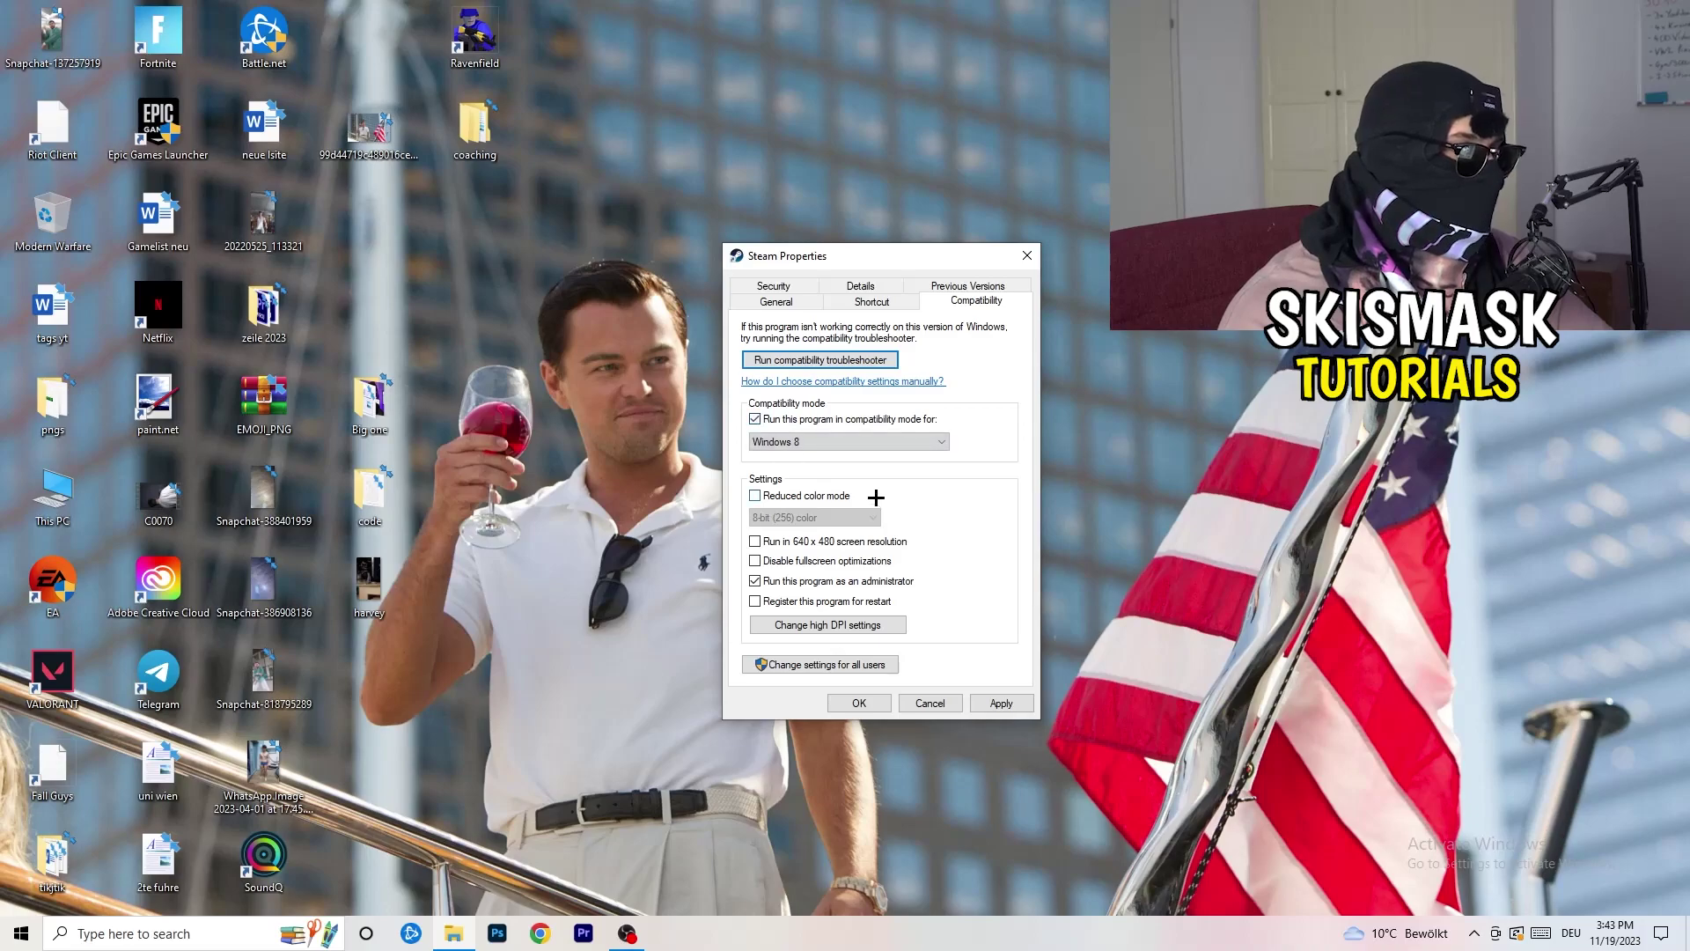
pyautogui.click(826, 442)
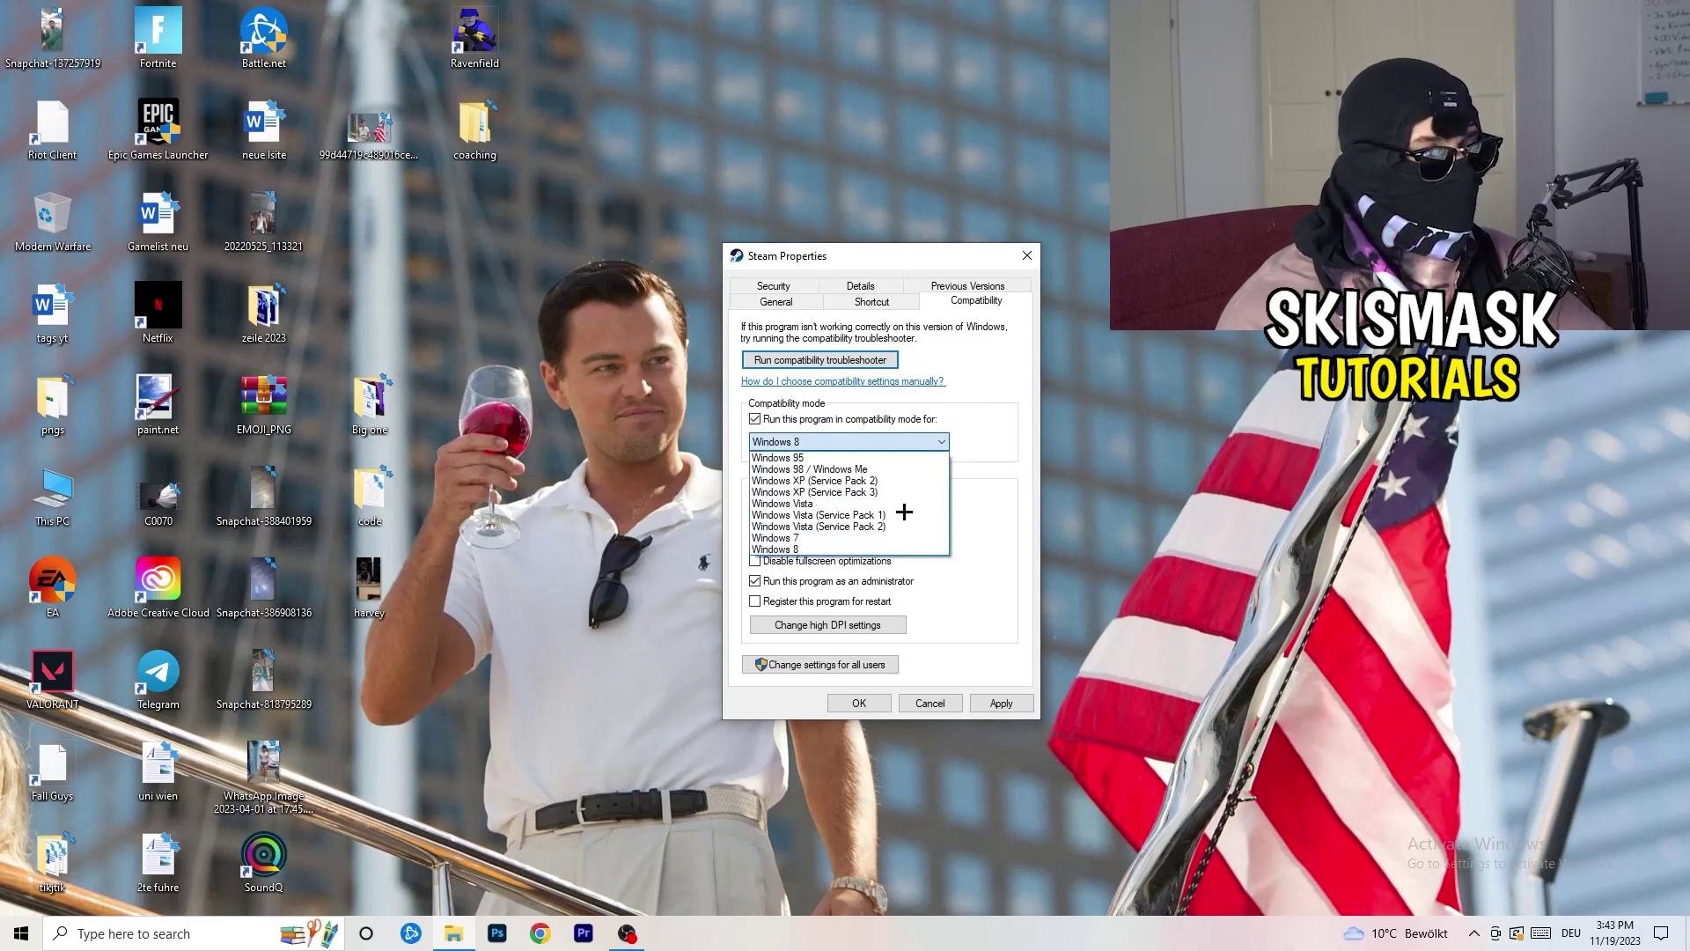
pyautogui.click(1005, 385)
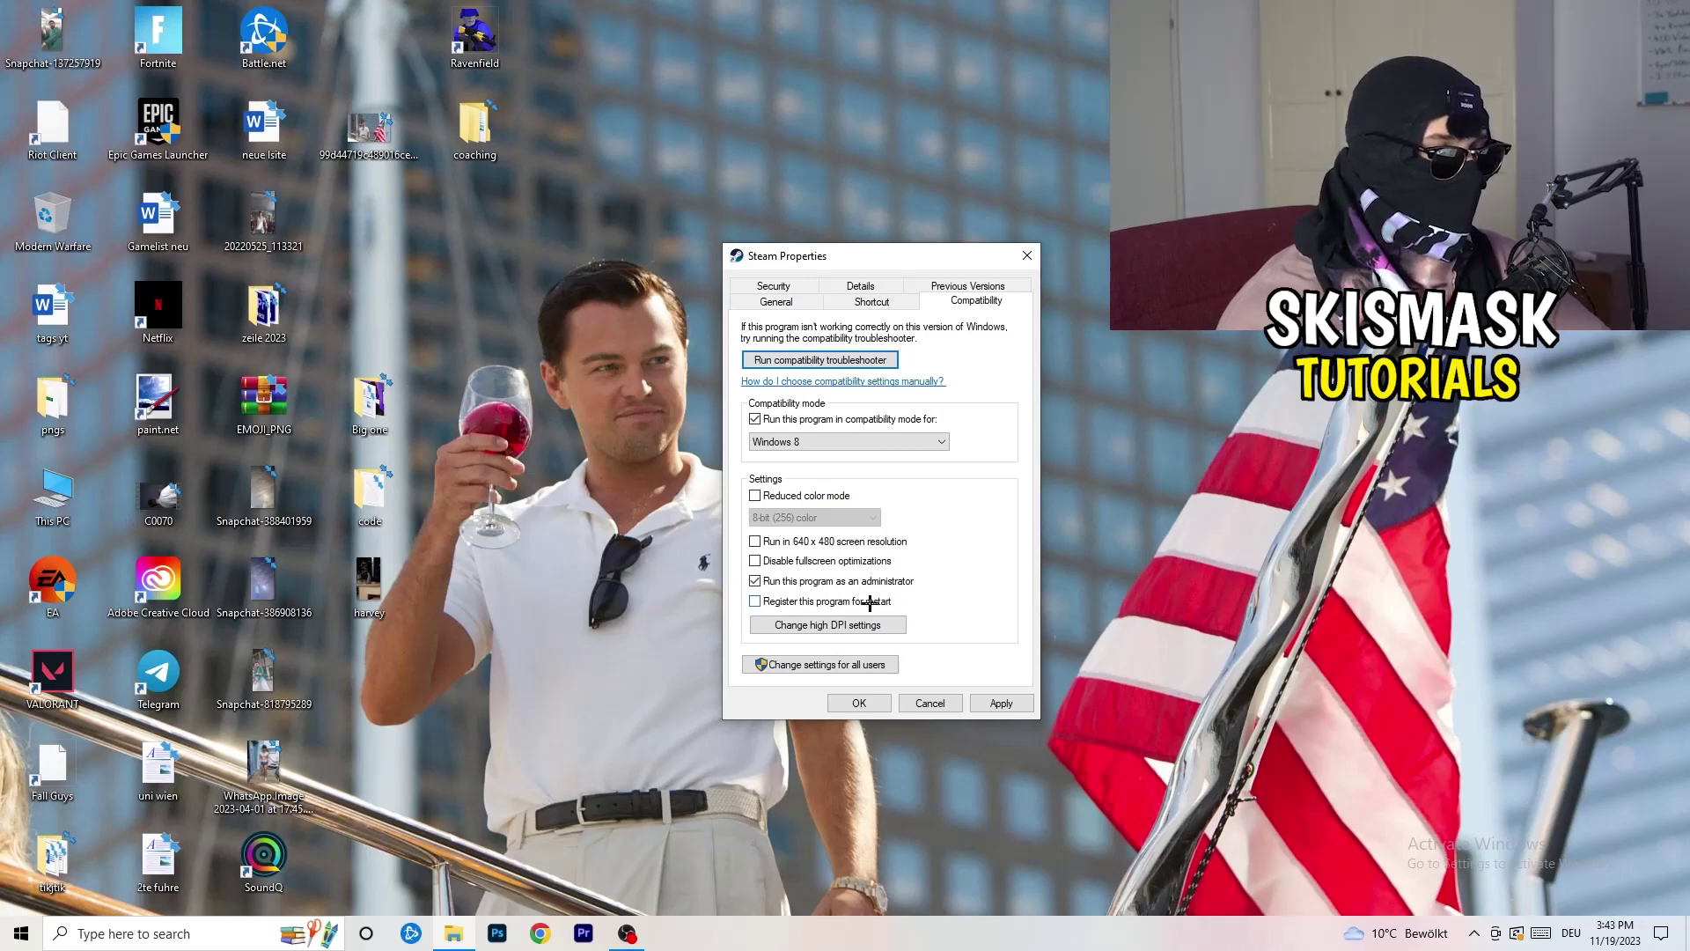
pyautogui.click(1001, 703)
pyautogui.click(860, 703)
# Step: Move the Steam shortcut one icon column to the right on the desktop
pyautogui.moveTo(916, 321); pyautogui.dragTo(1029, 330)
pyautogui.click(1045, 396)
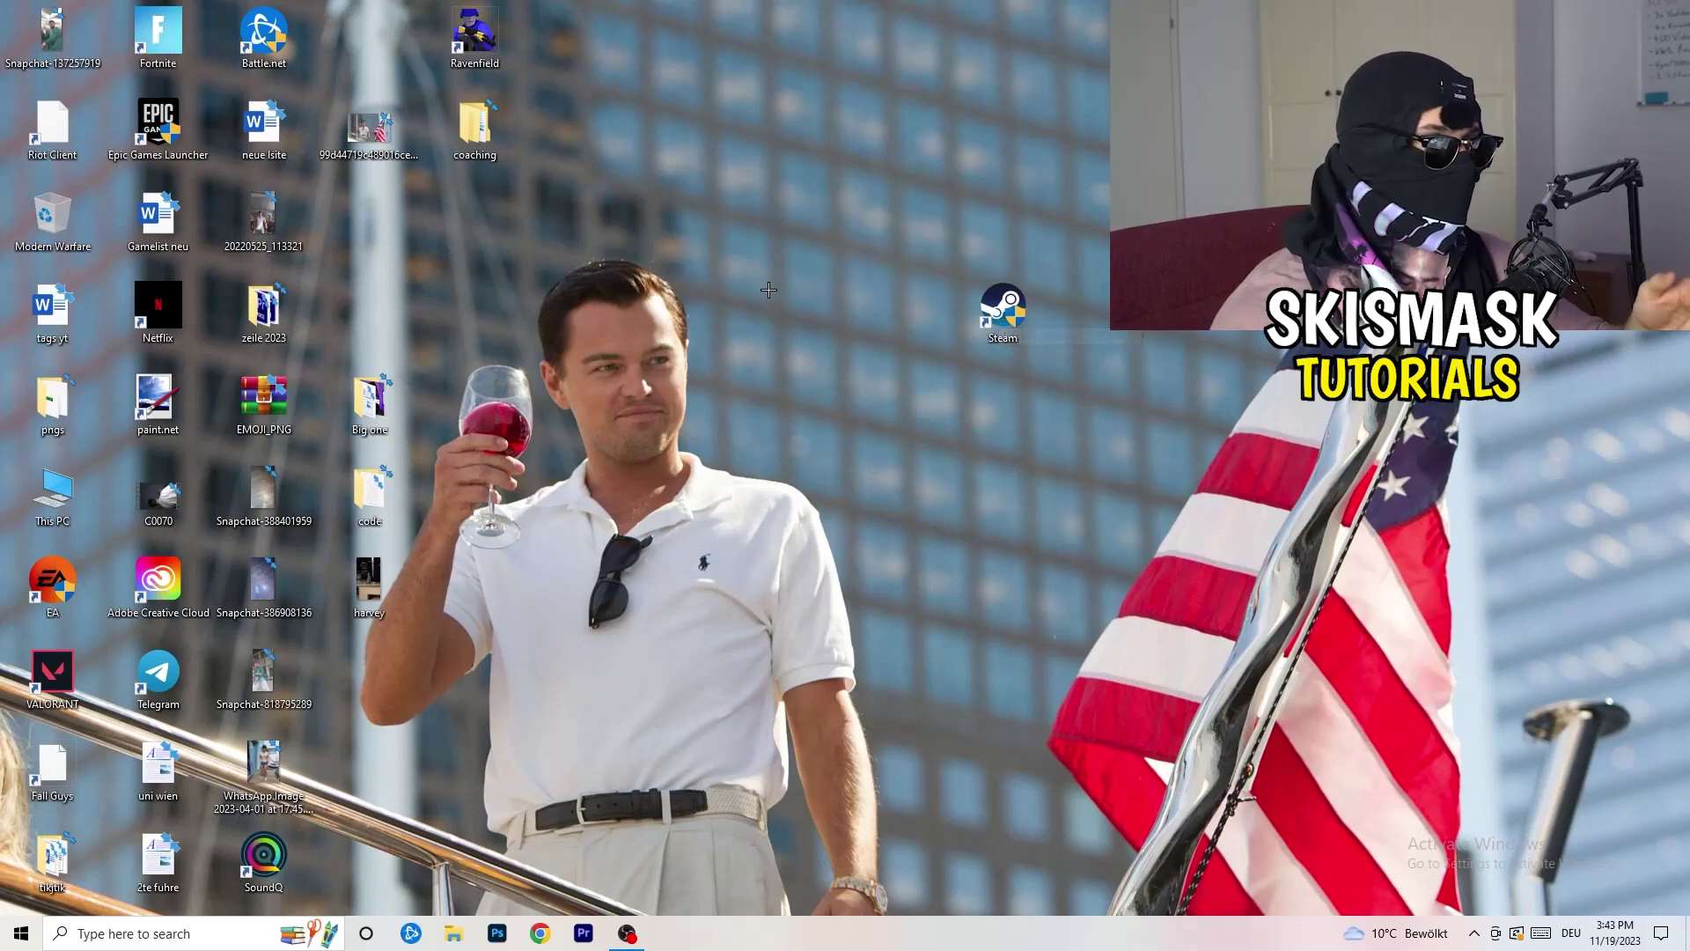
pyautogui.rightClick(1000, 308)
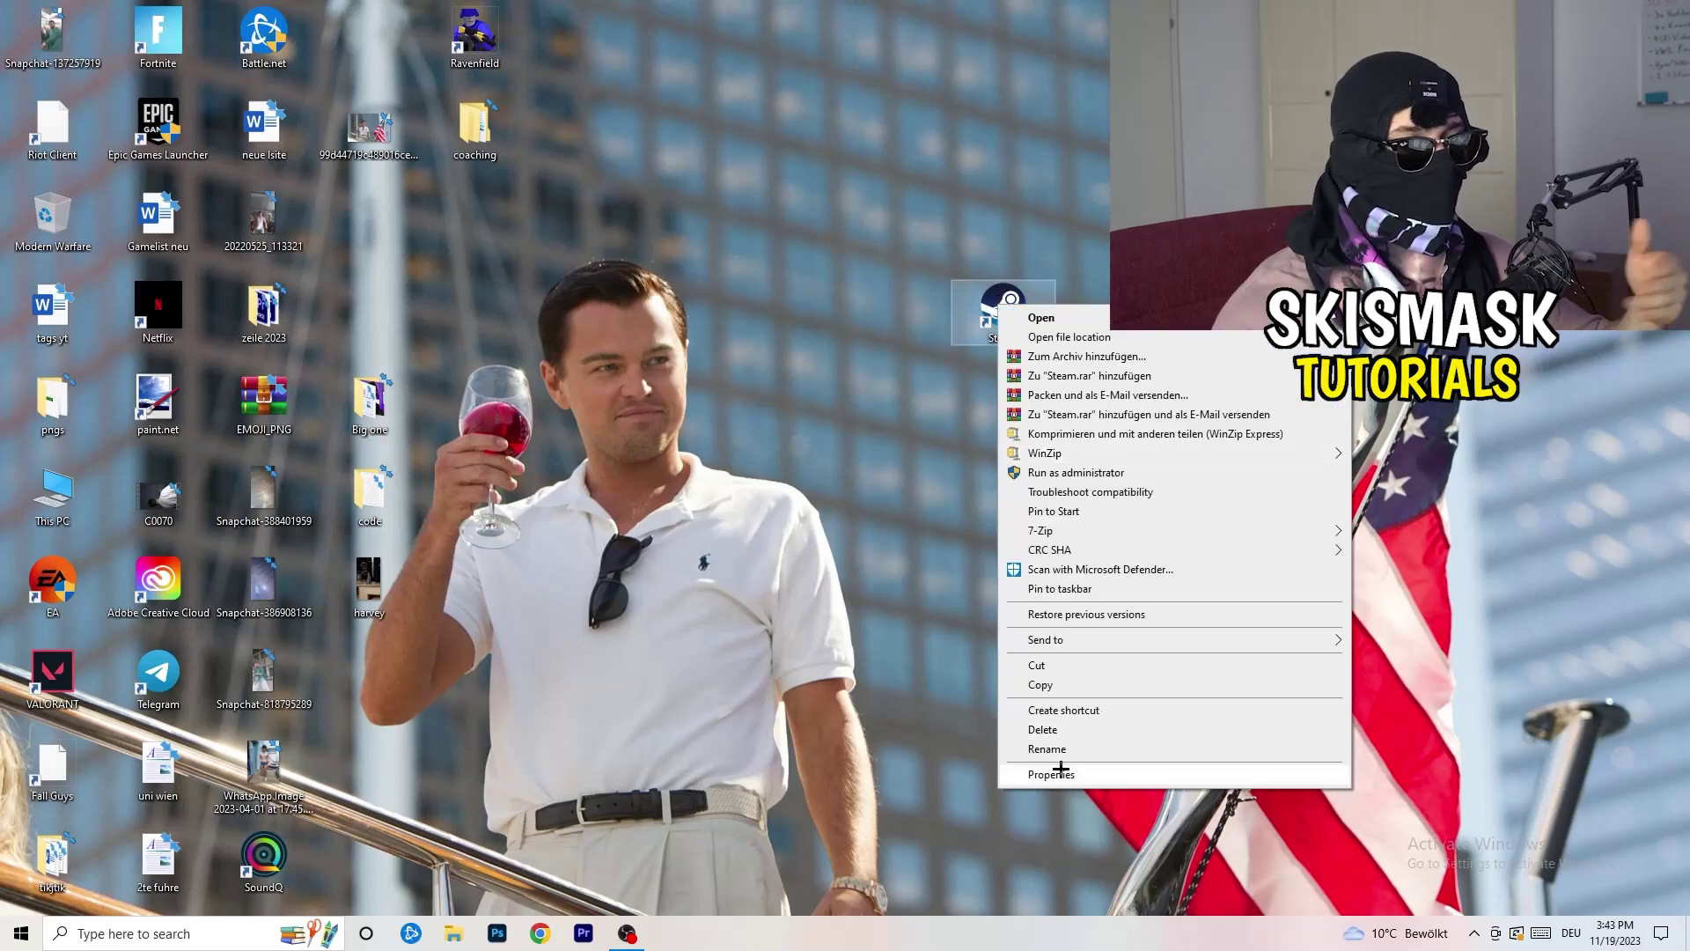
pyautogui.click(861, 439)
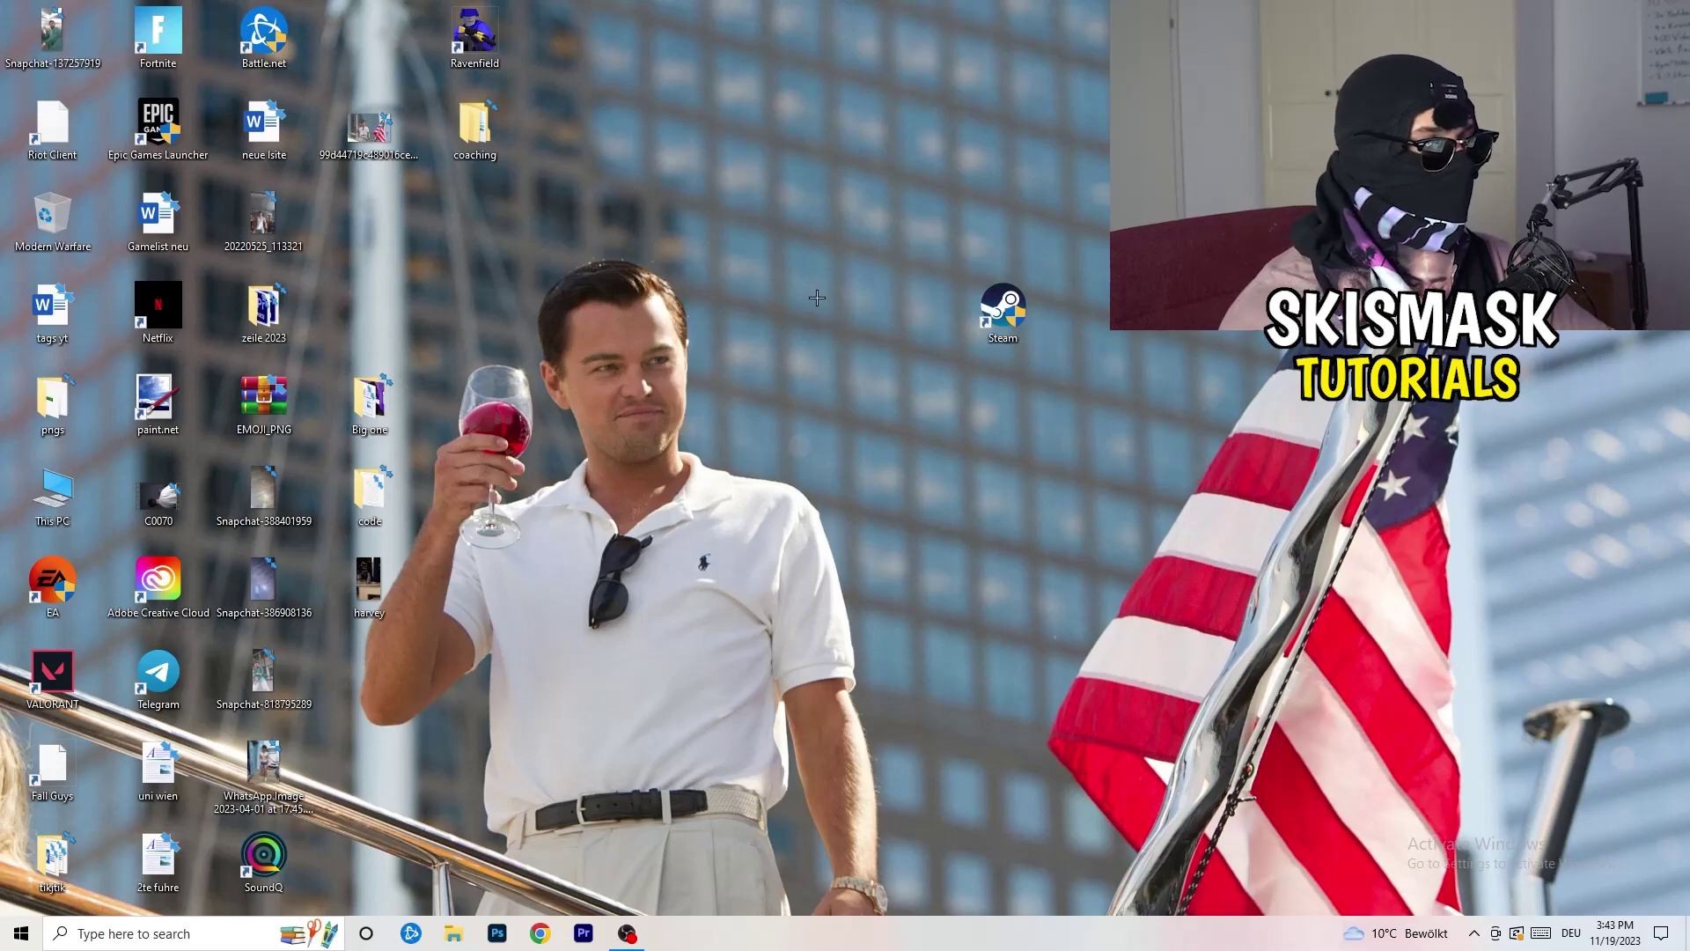
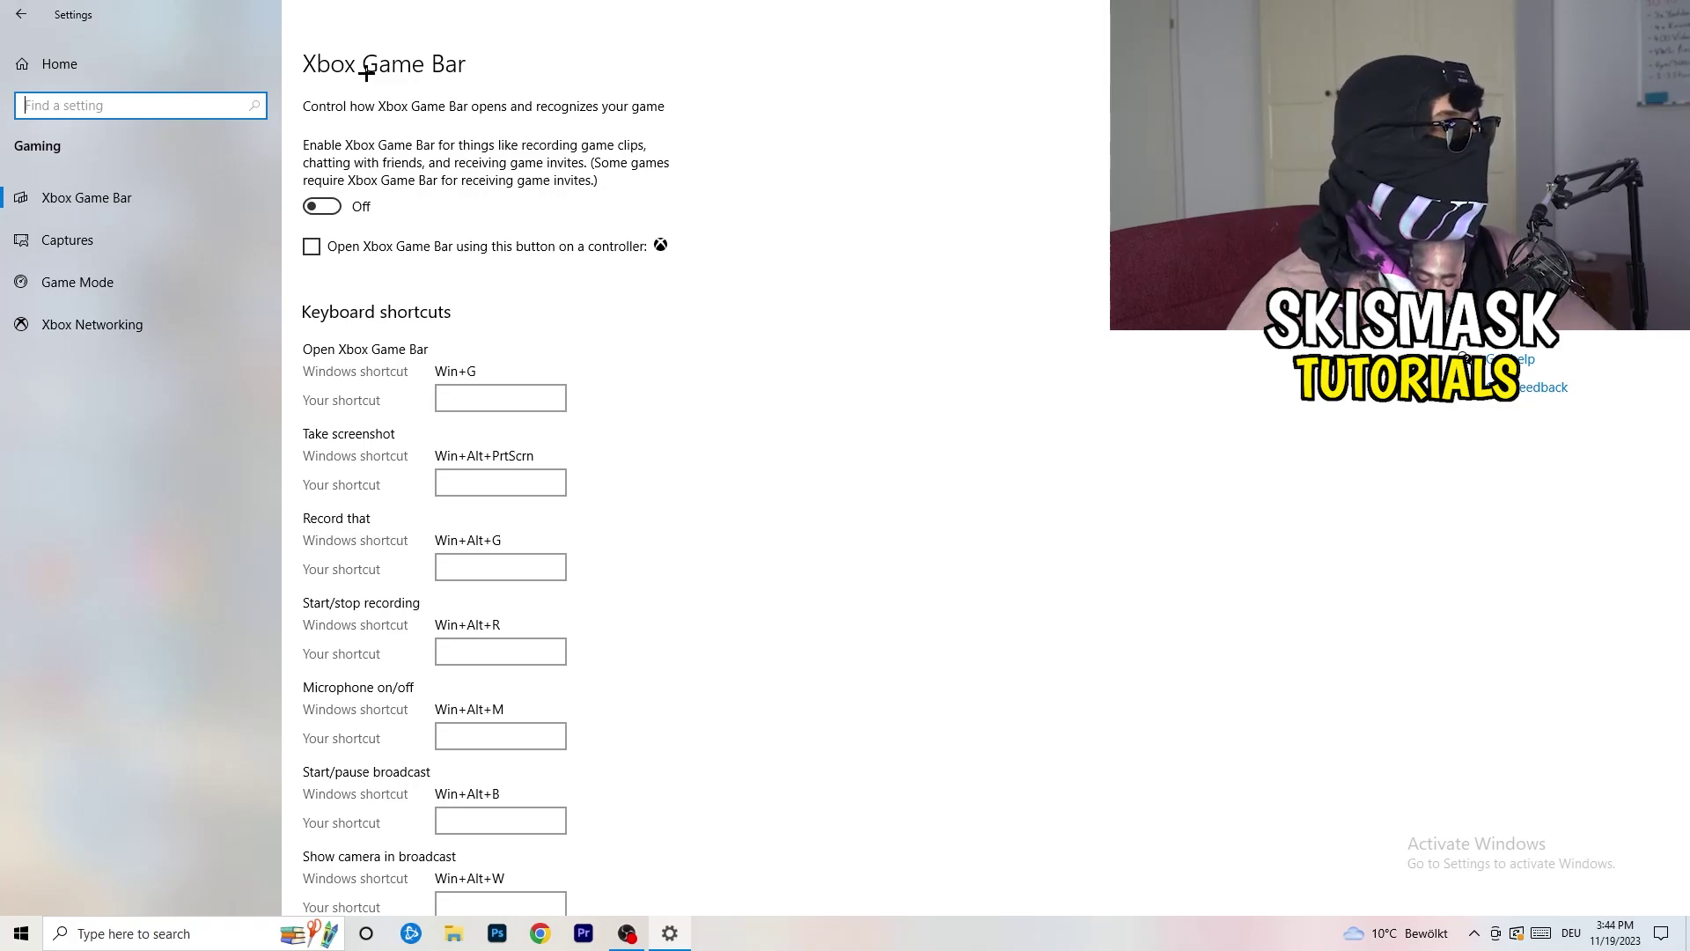
# Step: Check the background recording, audio and video options in the gaming Captures settings, and view the Game Mode setting
pyautogui.click(161, 251)
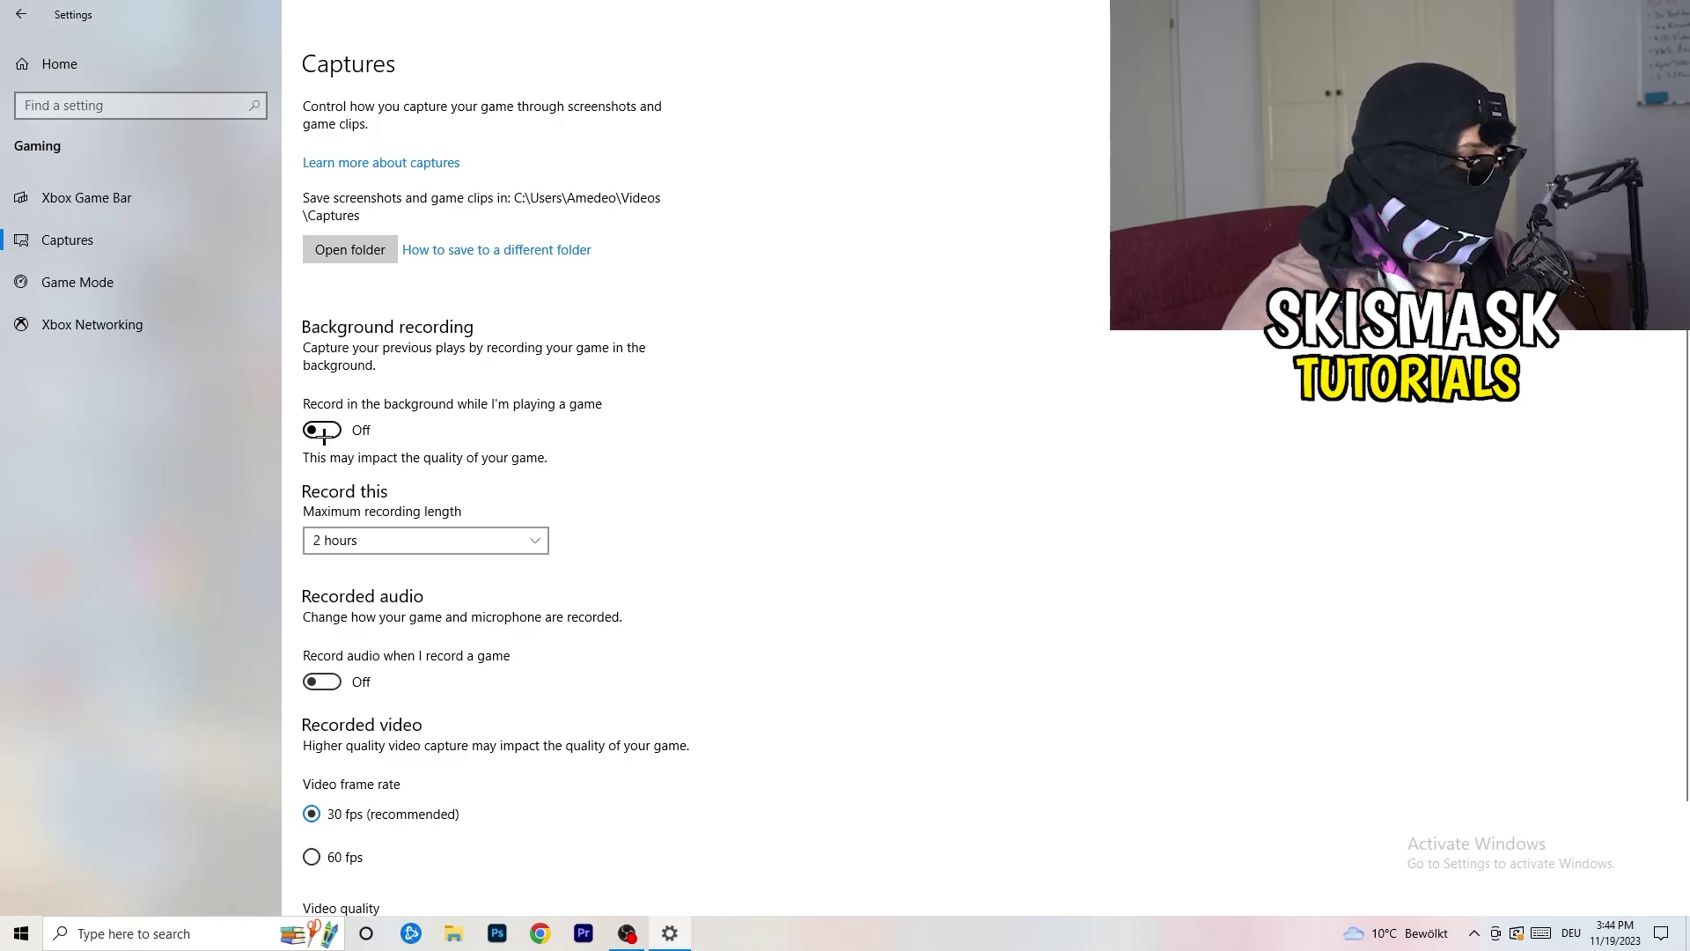
pyautogui.scroll(-2, 352, 484)
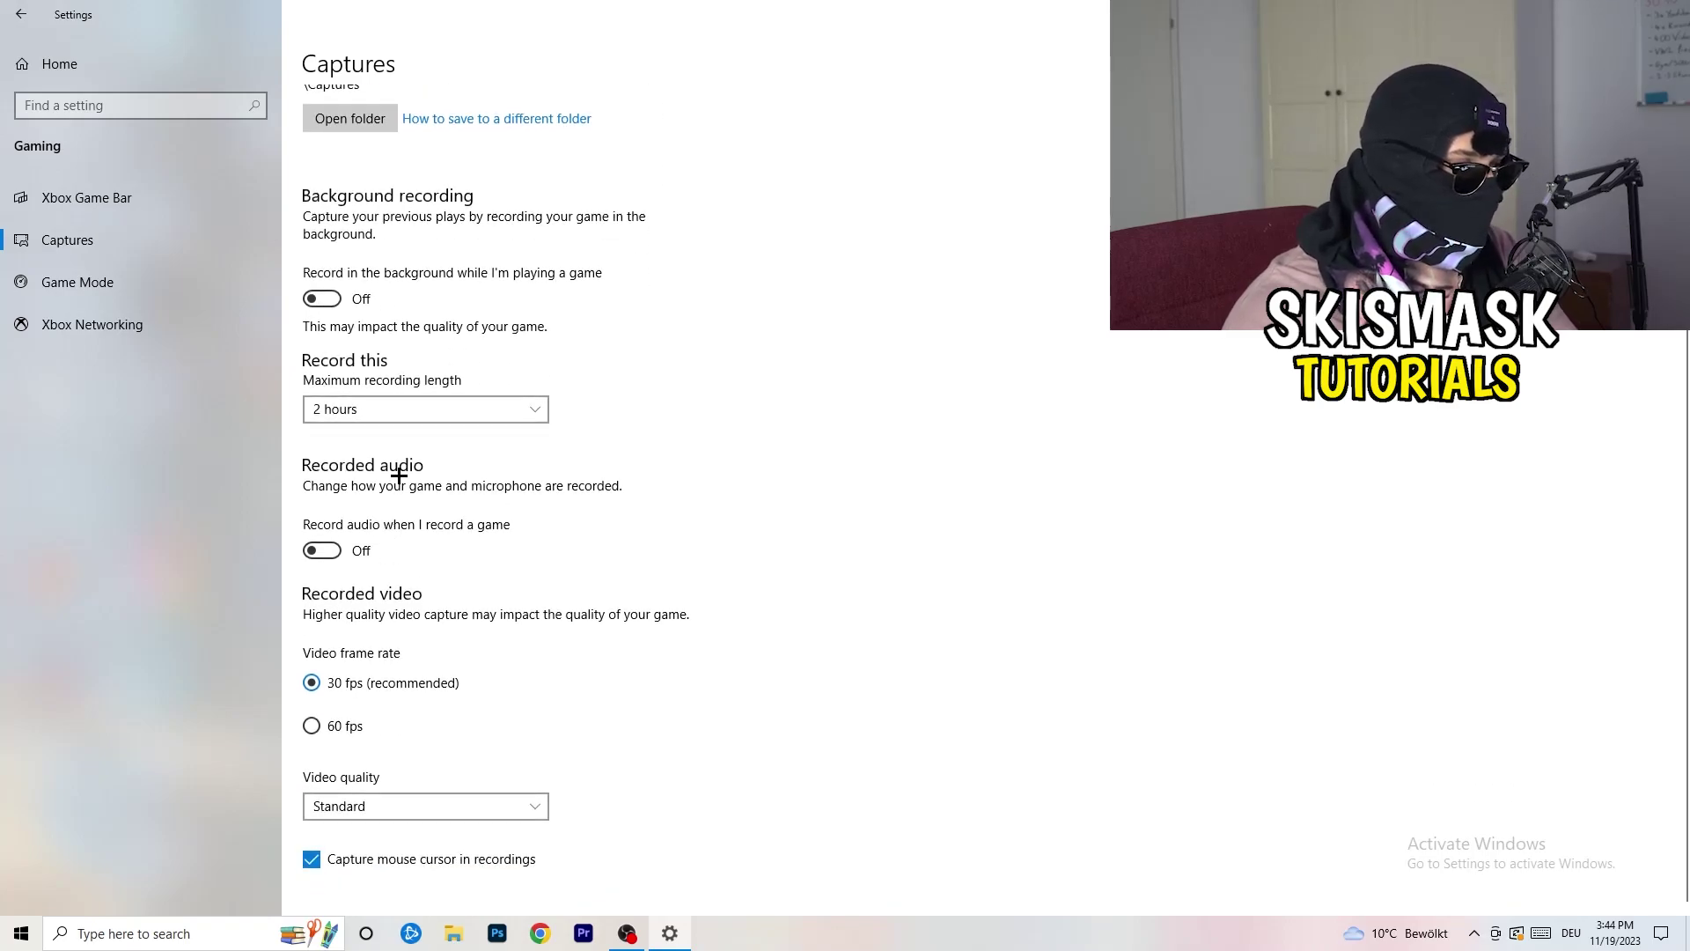
pyautogui.scroll(2, 543, 711)
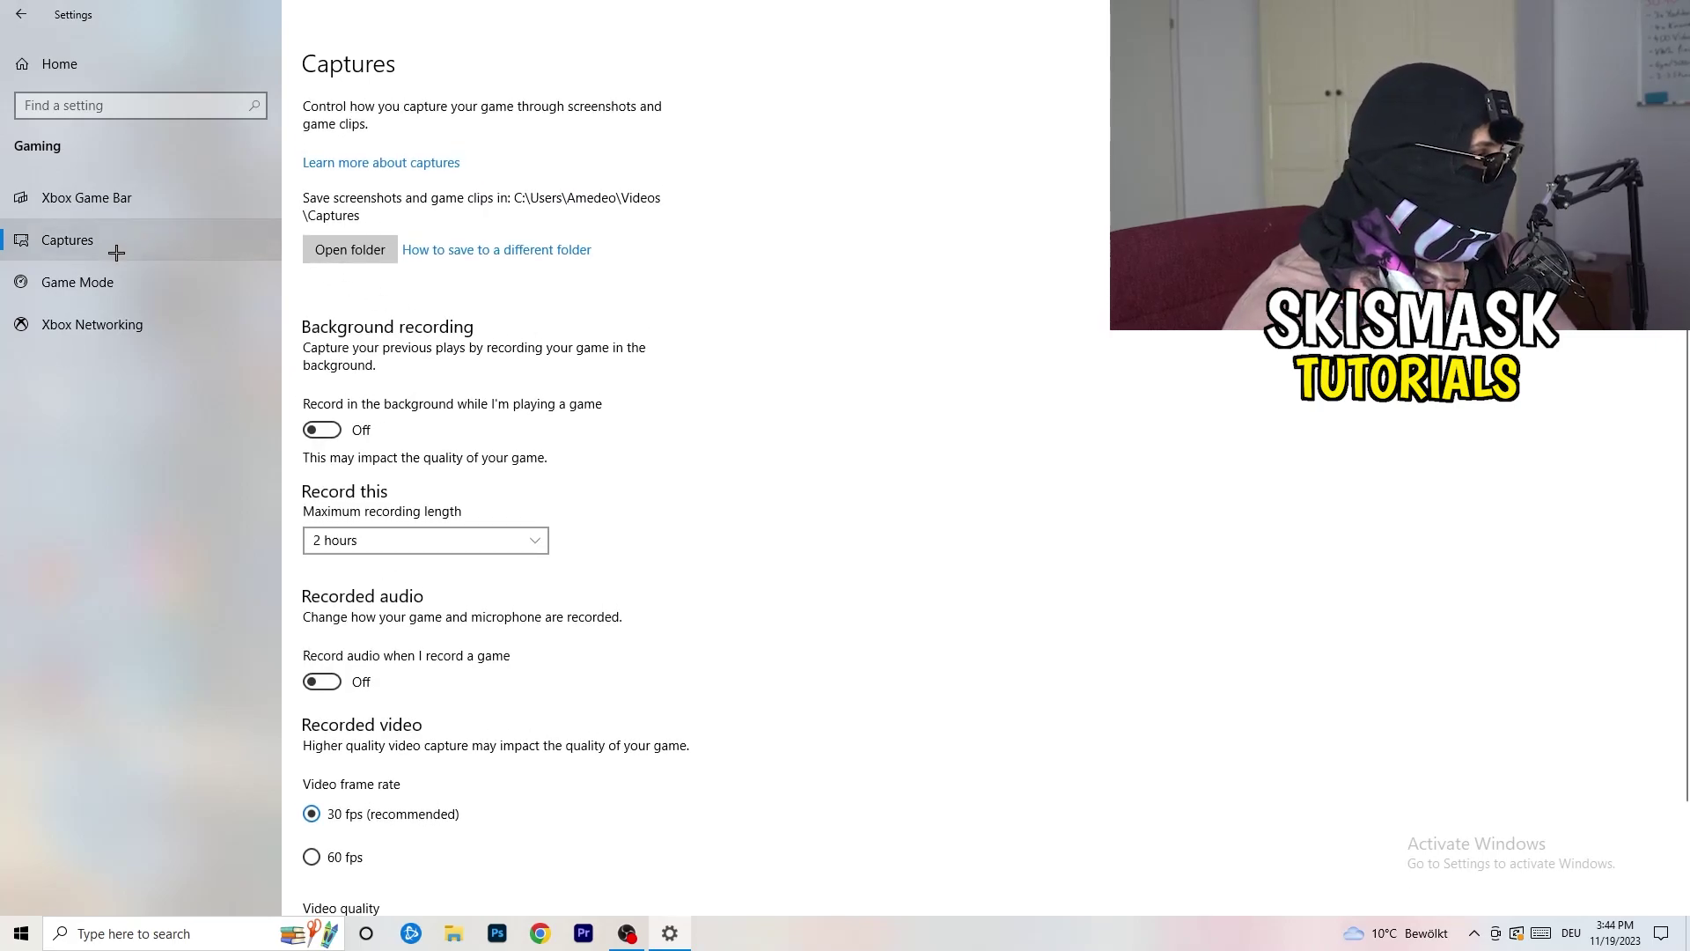
pyautogui.click(84, 281)
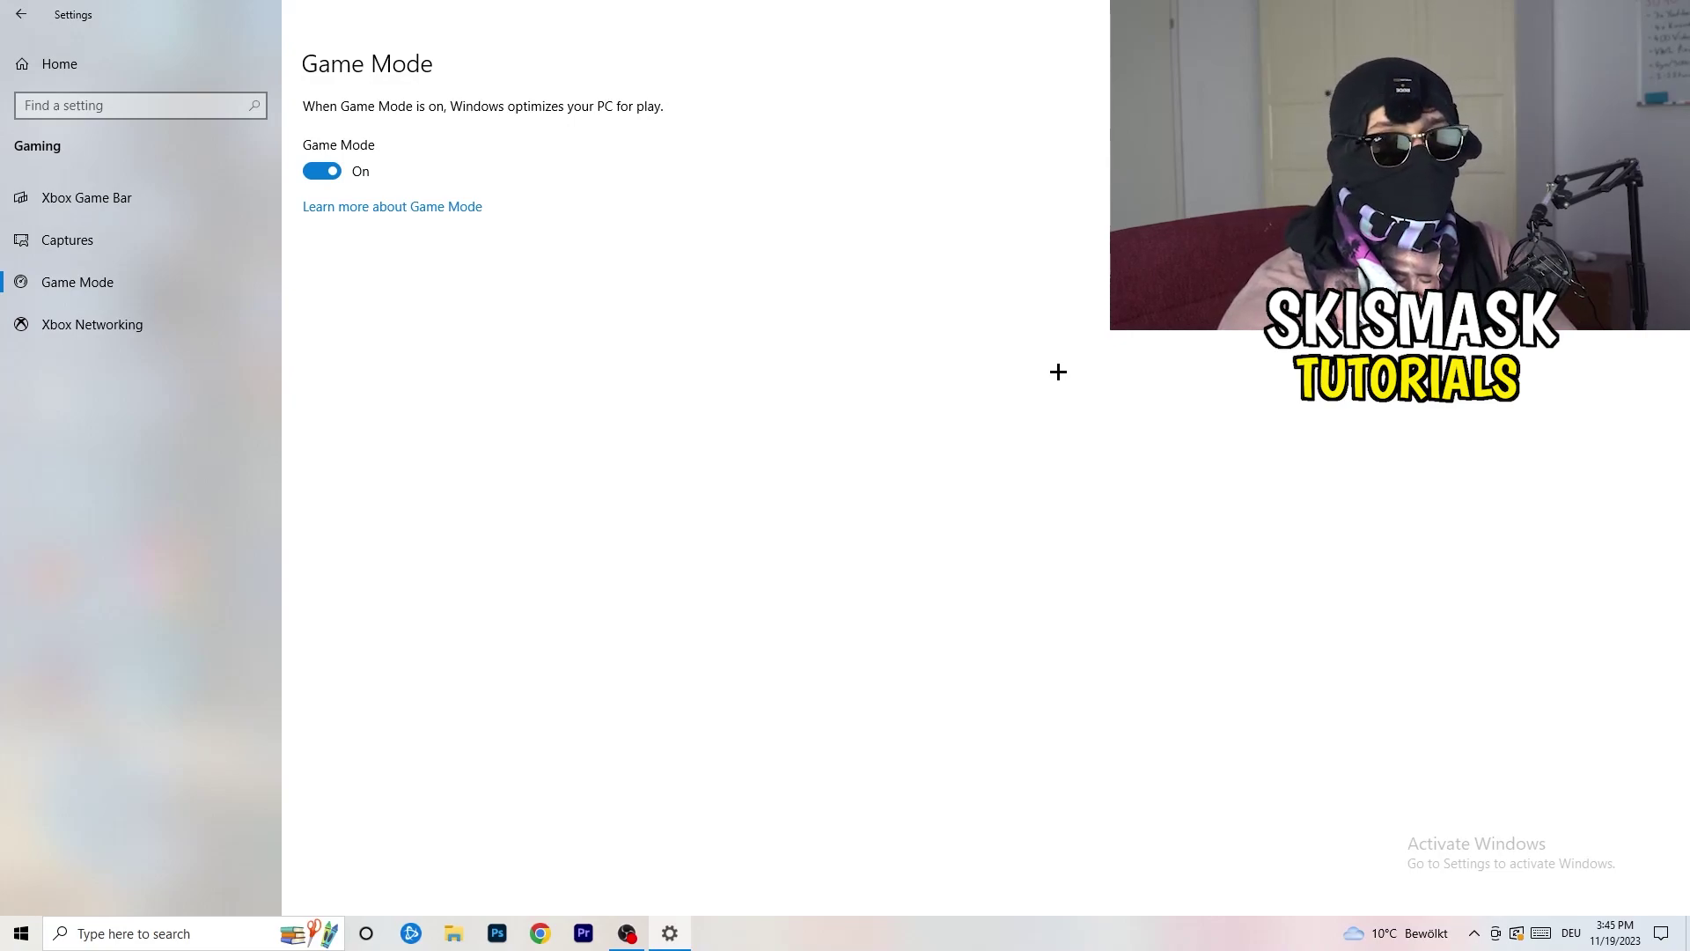
# Step: Check the Windows Update status under Update & Security and close Settings
pyautogui.click(18, 11)
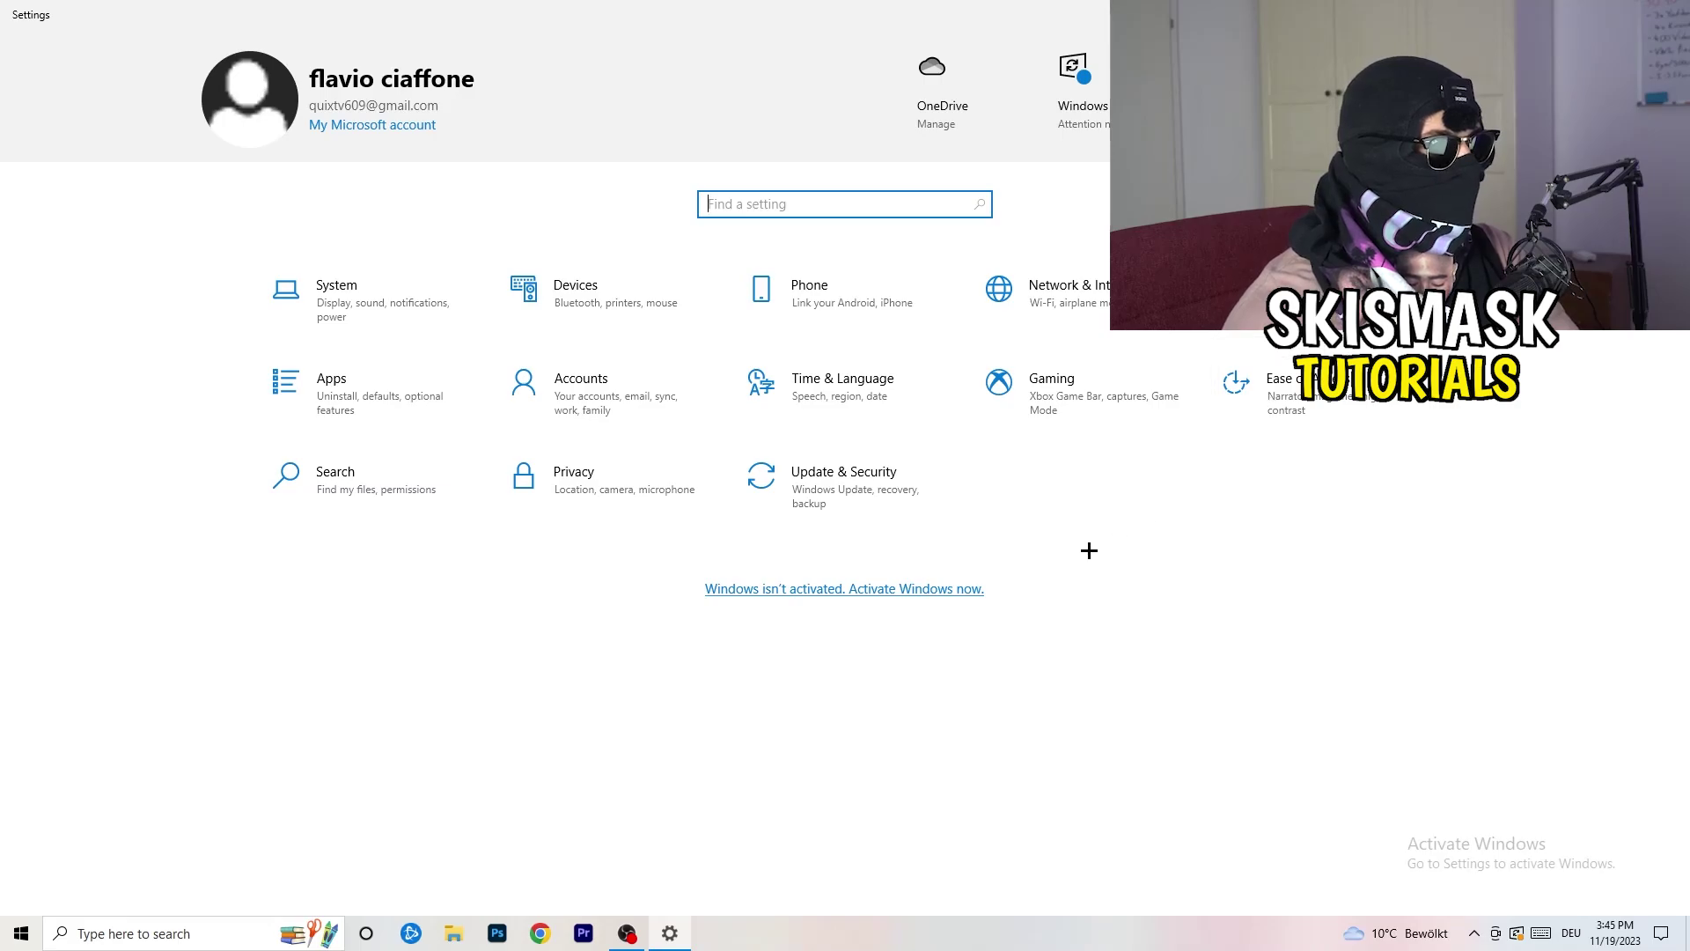
pyautogui.click(828, 483)
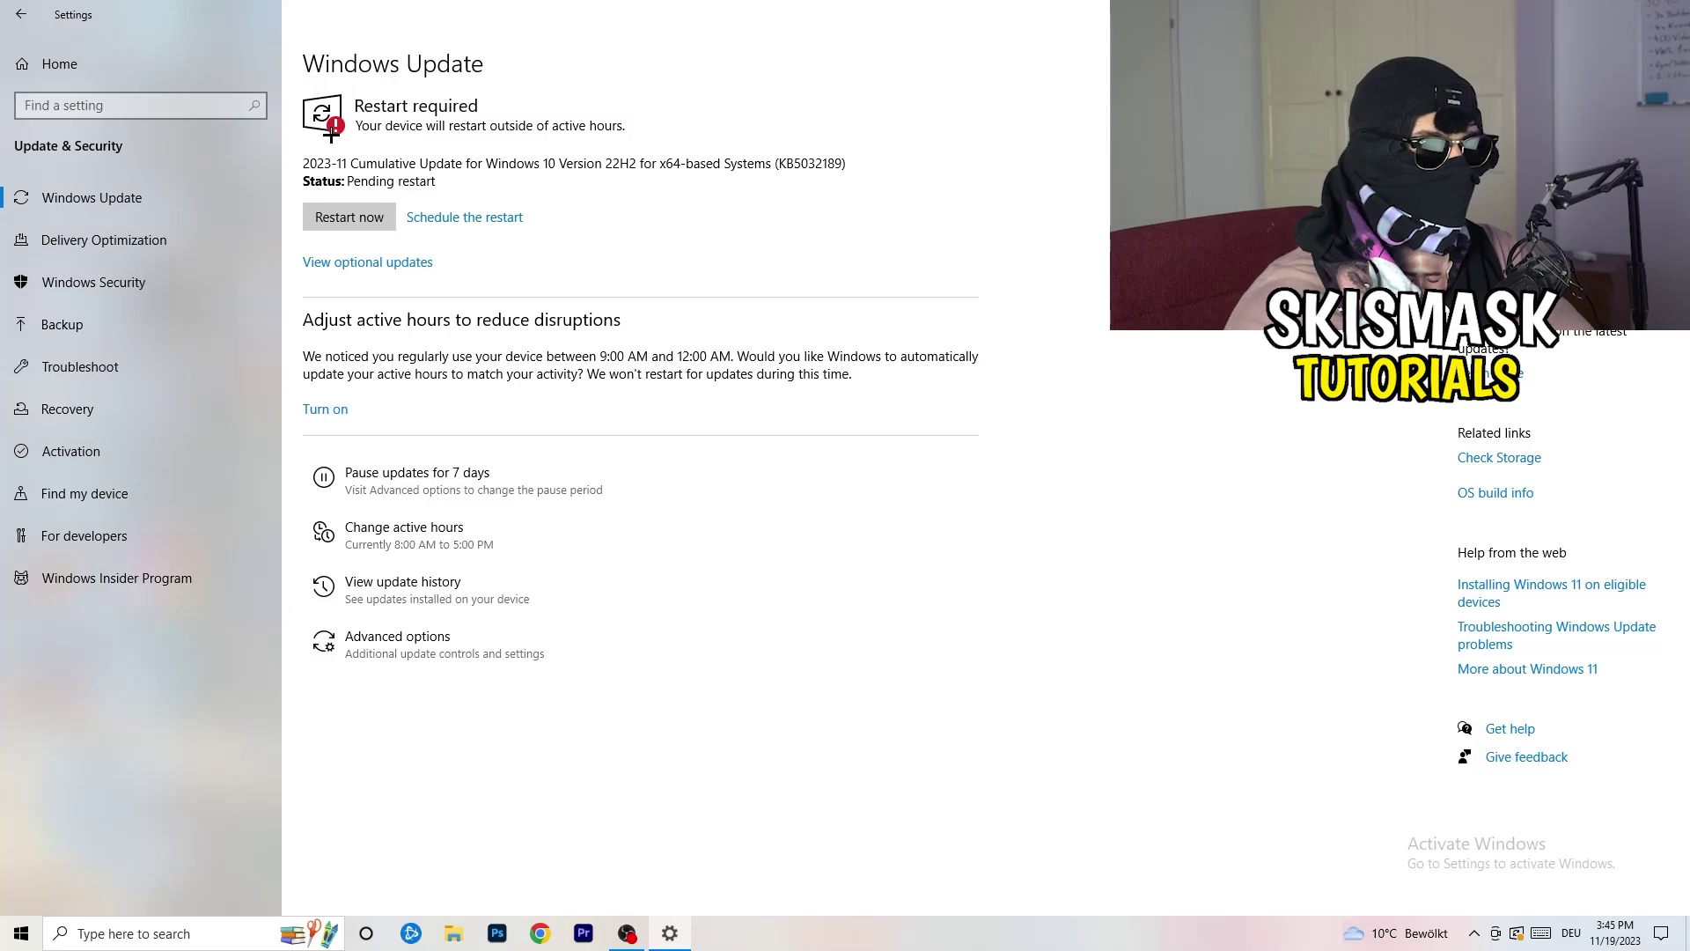
pyautogui.hotkey('alt', 'F4')
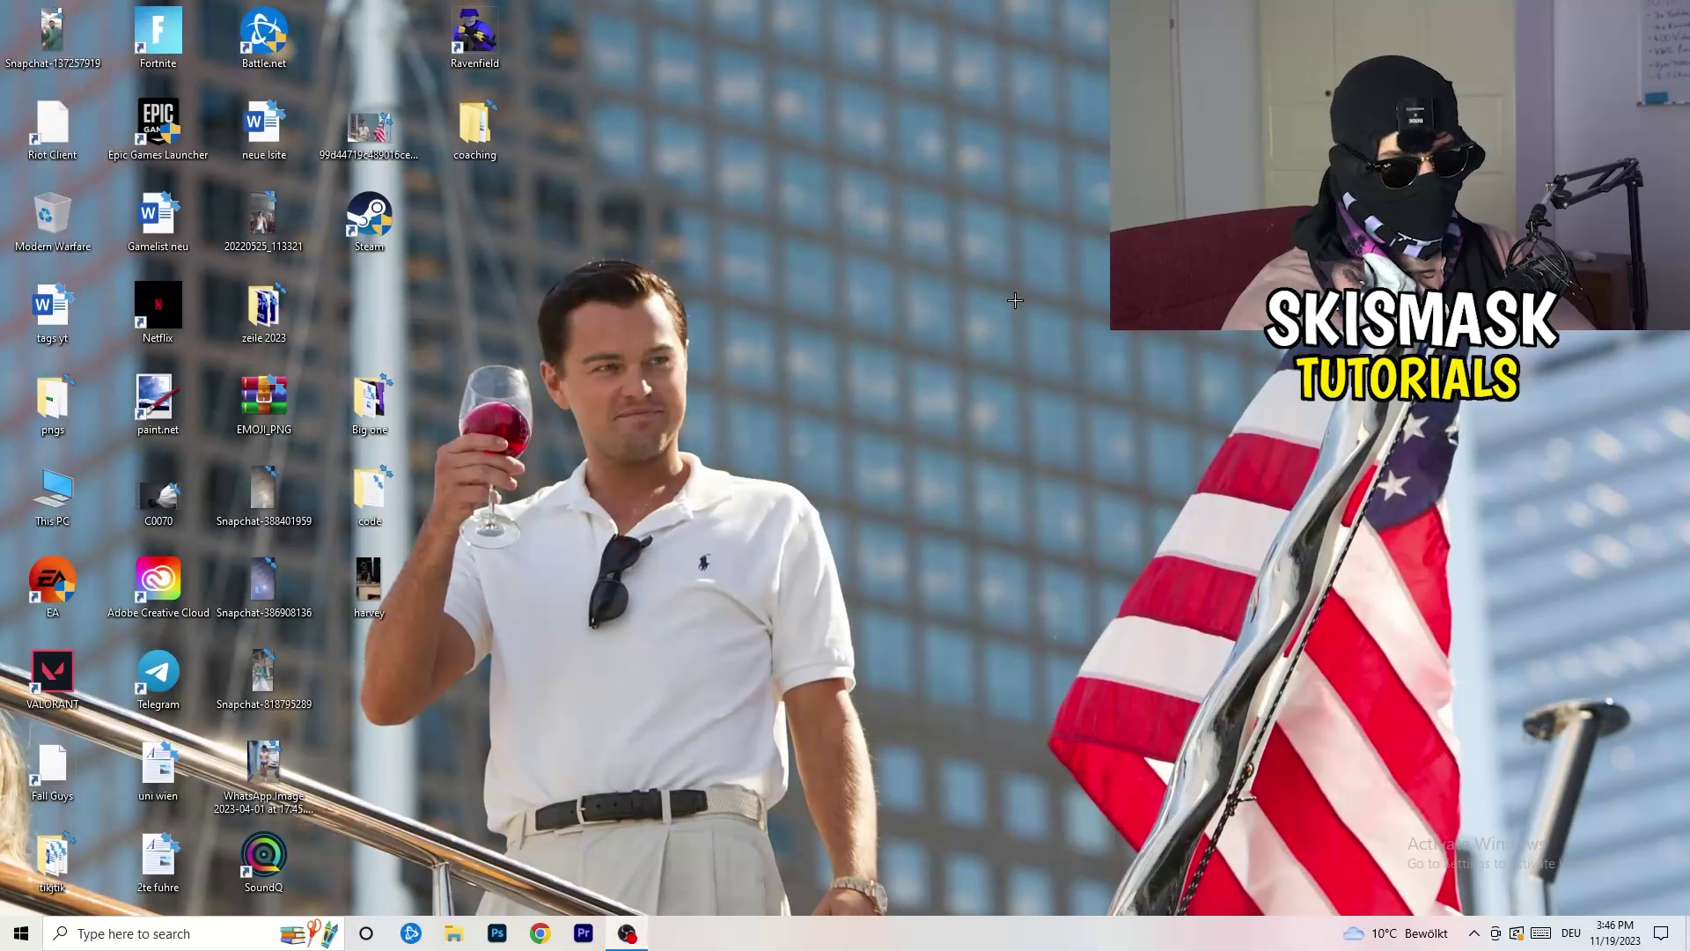